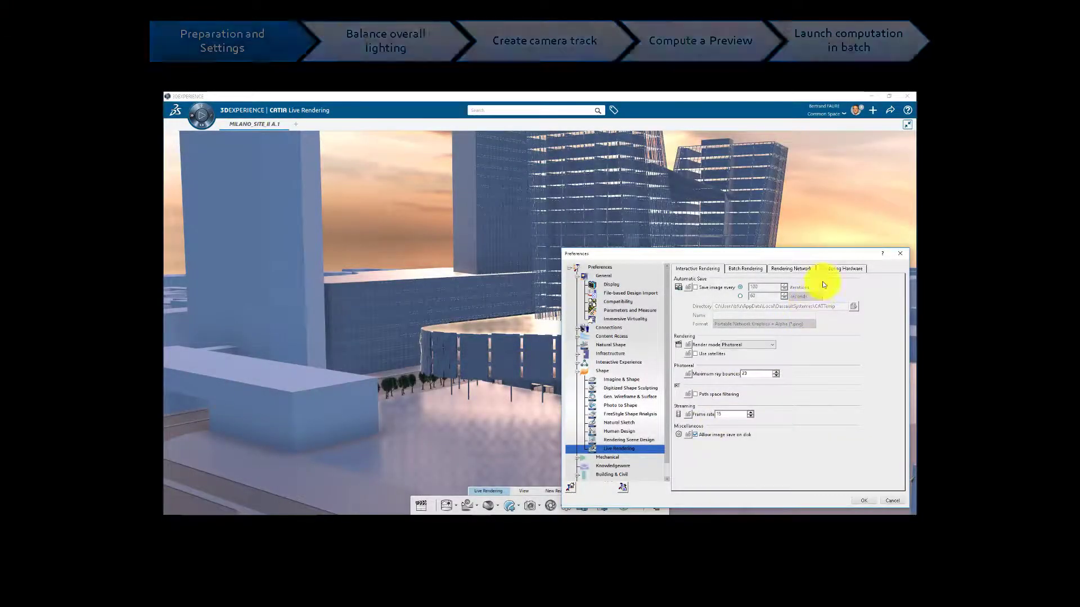
{"action": "left_click", "coordinate": [835, 269]}
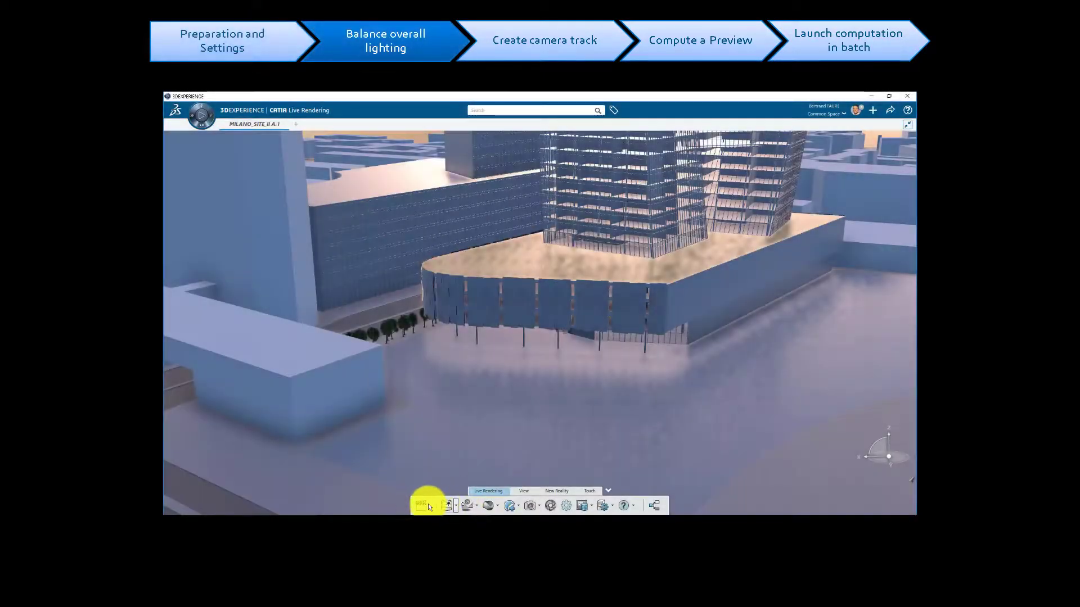
{"action": "left_click", "coordinate": [423, 505]}
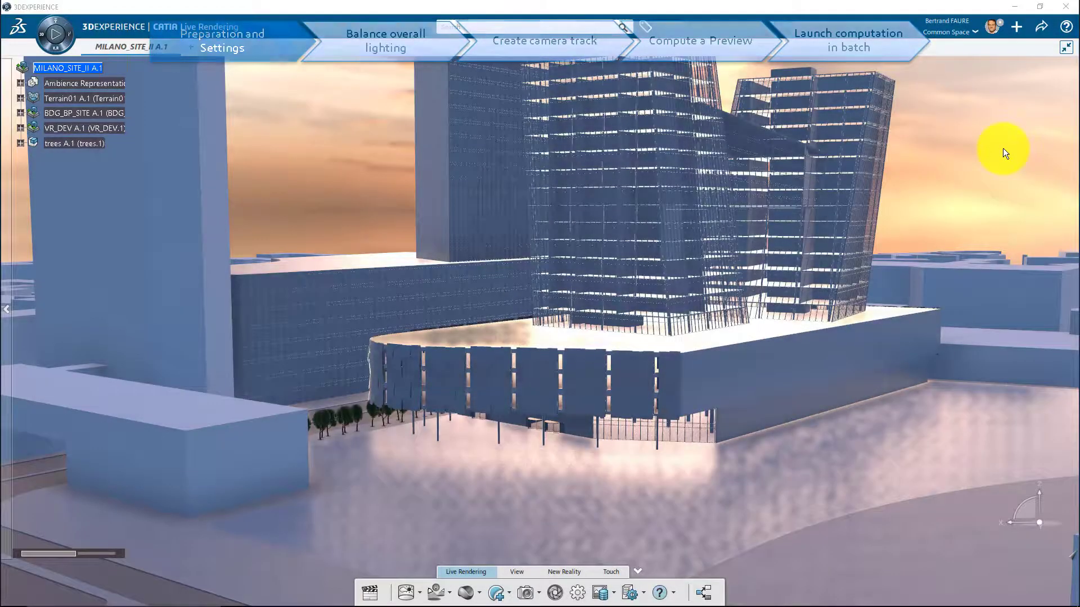
Create a camera under the Terrain01 A.1 product of the MILANO_SITE_II A.1 assembly
{"action": "left_click", "coordinate": [94, 68]}
{"action": "left_click", "coordinate": [255, 84]}
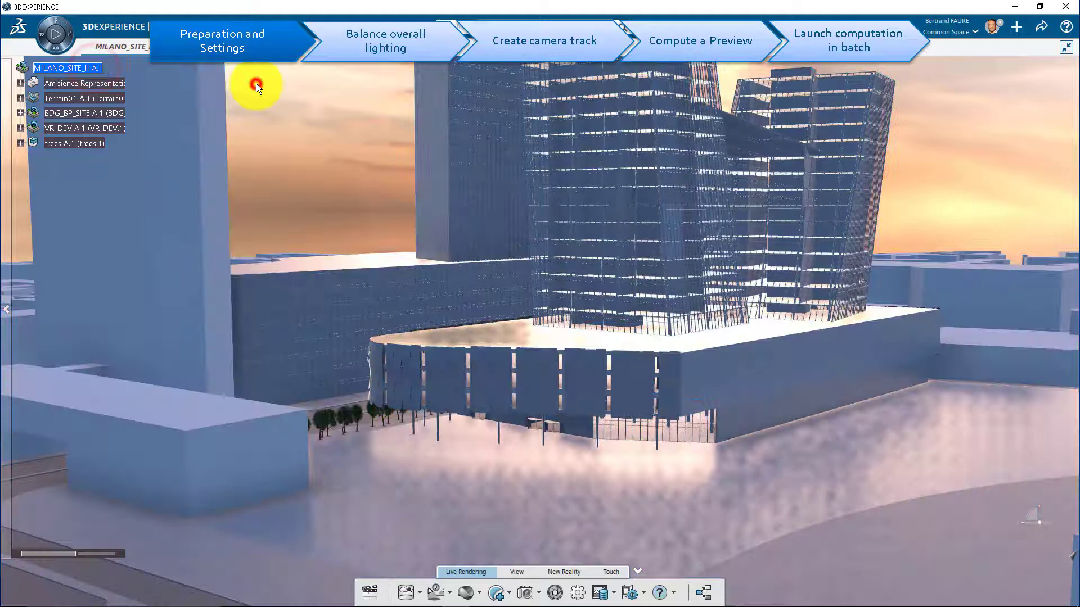
{"action": "left_click", "coordinate": [105, 99]}
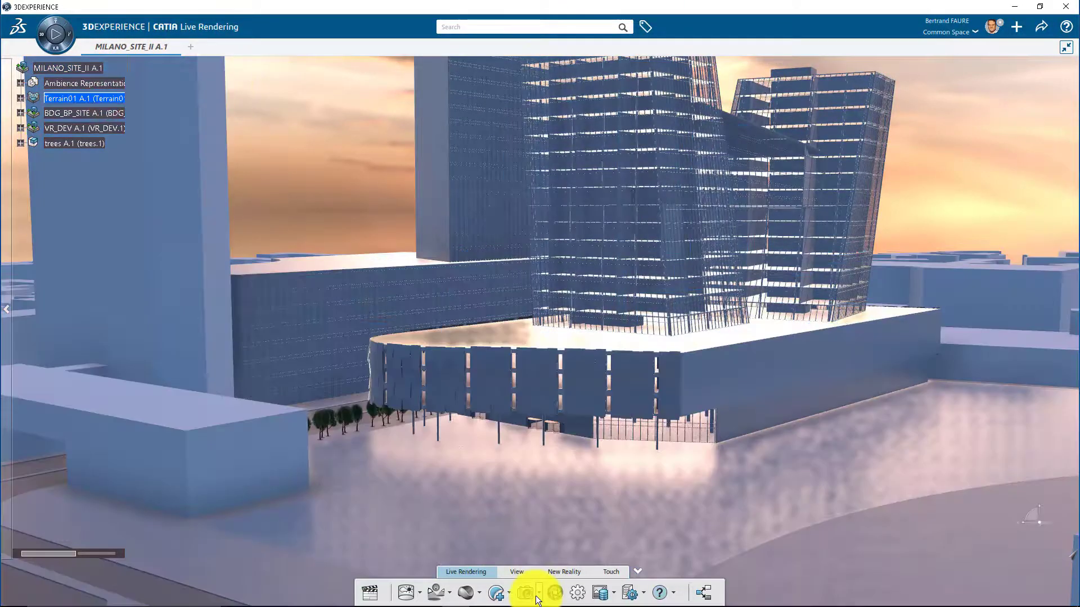
{"action": "left_click", "coordinate": [539, 594]}
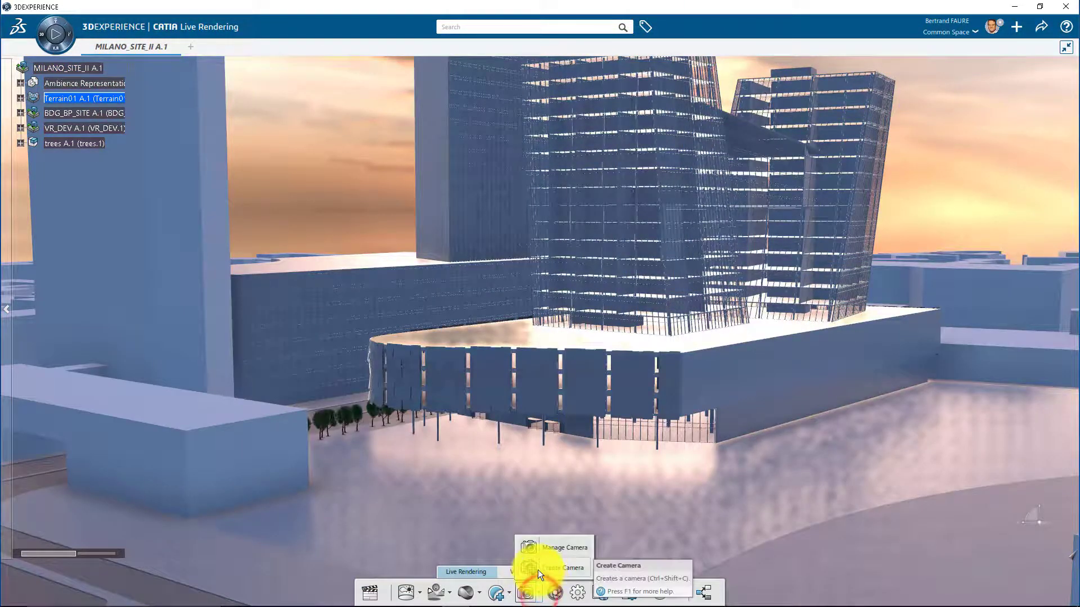
{"action": "left_click", "coordinate": [538, 569]}
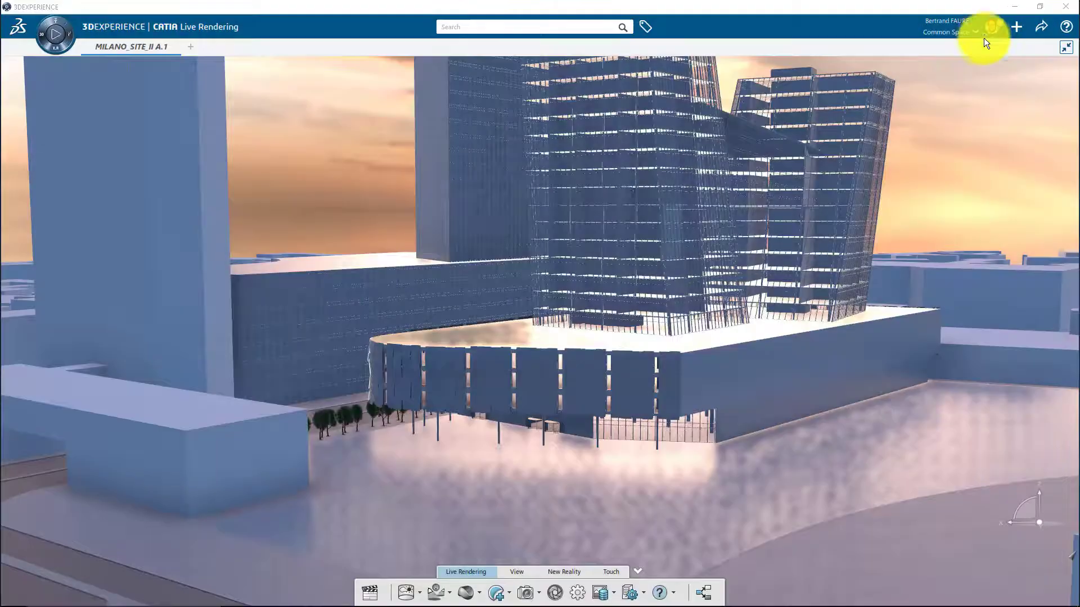
Enable gravitational effects during navigation along the Z axis in the display preferences
{"action": "left_click", "coordinate": [985, 31]}
{"action": "left_click", "coordinate": [940, 81]}
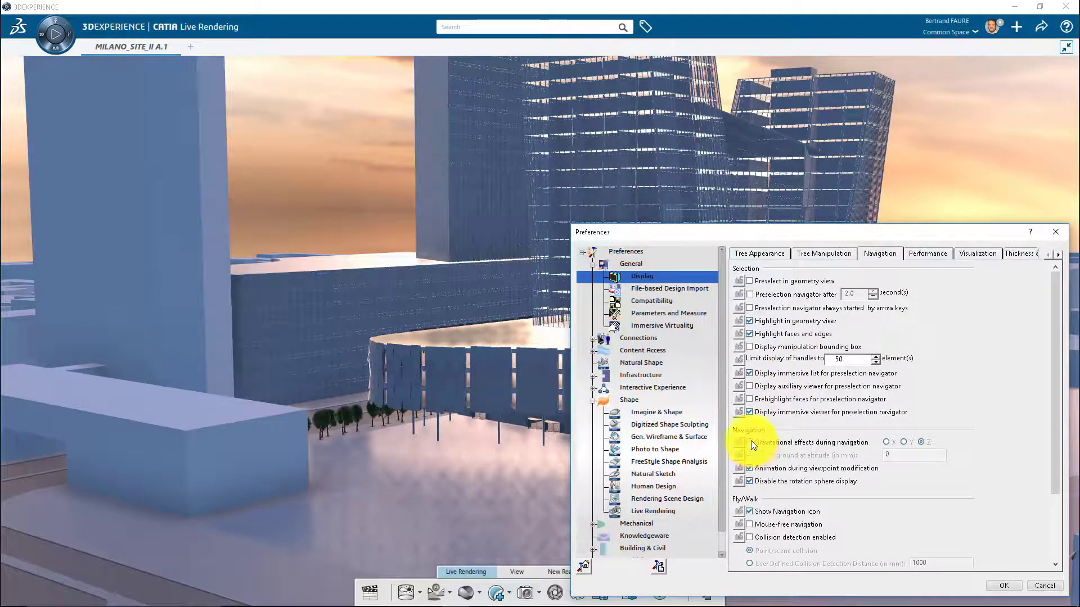
{"action": "left_click", "coordinate": [751, 442]}
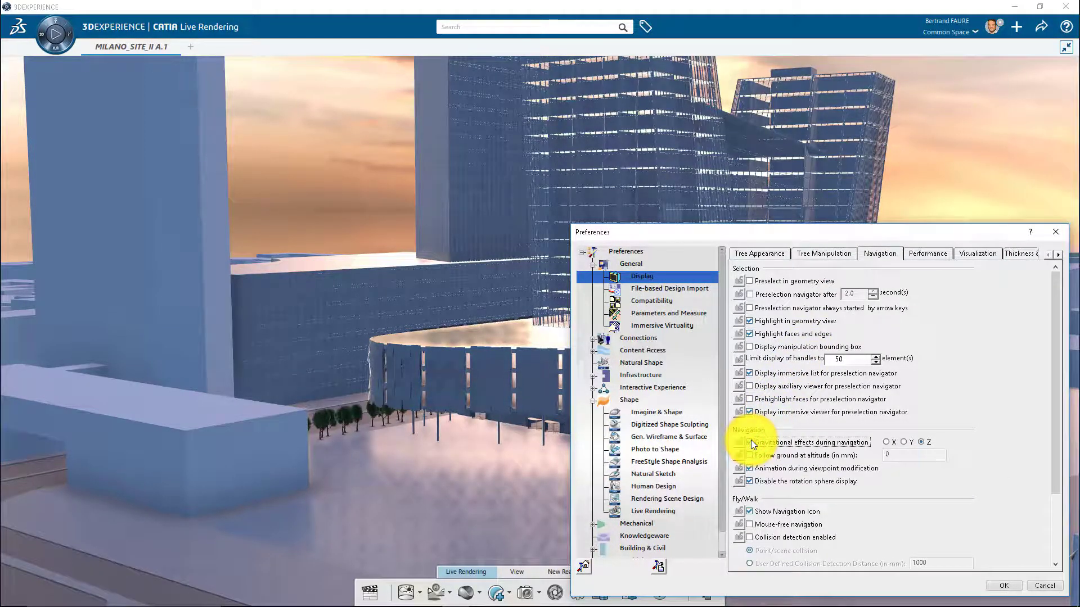
Allow image saving on disk in the Live Rendering preferences, review the rendering hardware settings, and accept the preferences
{"action": "left_click", "coordinate": [680, 514]}
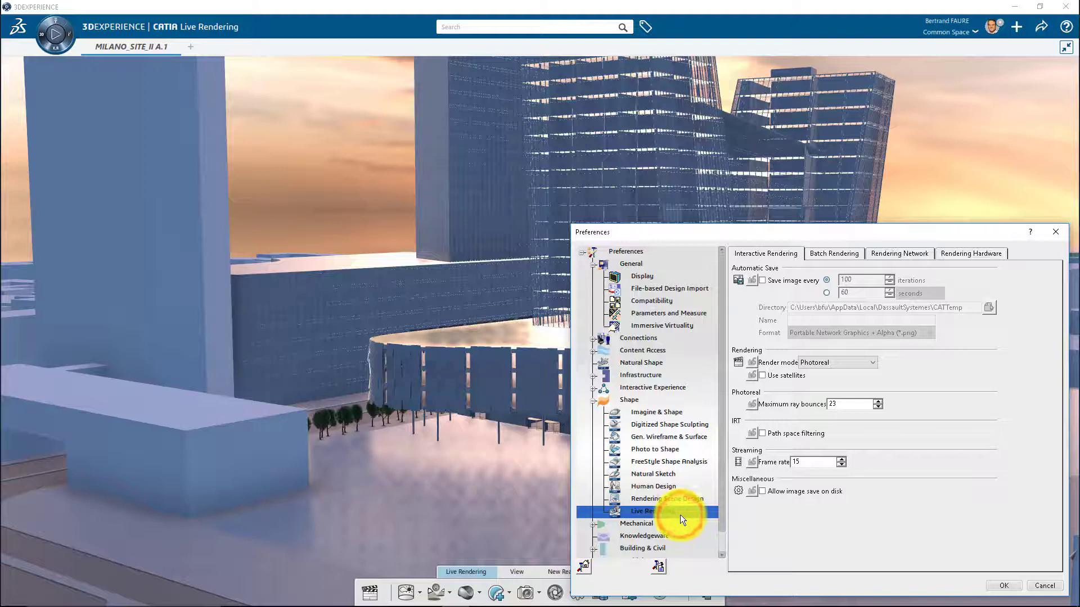
{"action": "left_click", "coordinate": [763, 492]}
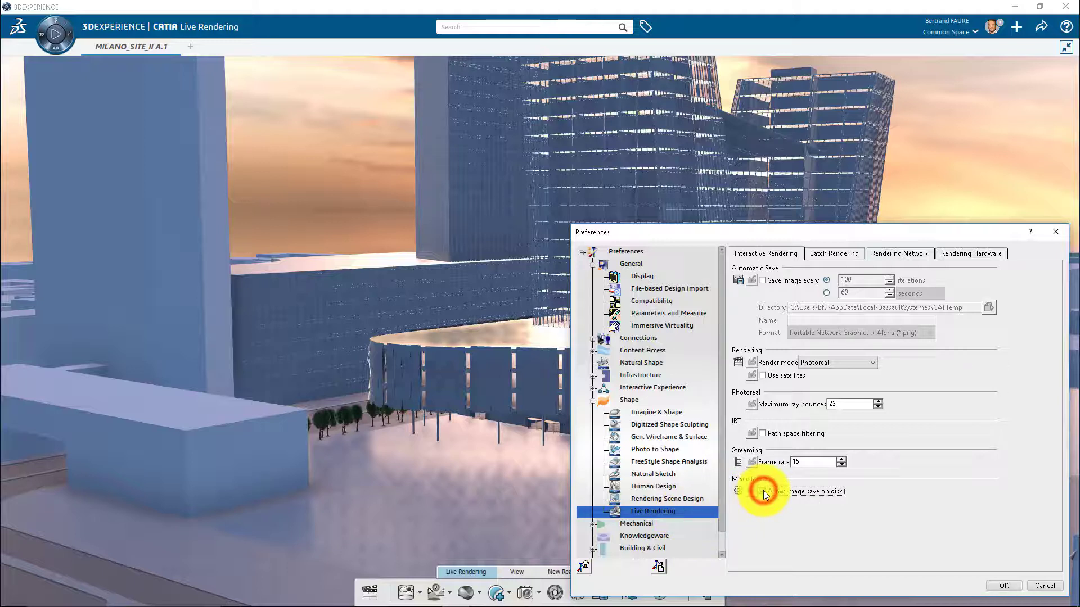
{"action": "left_click", "coordinate": [961, 253]}
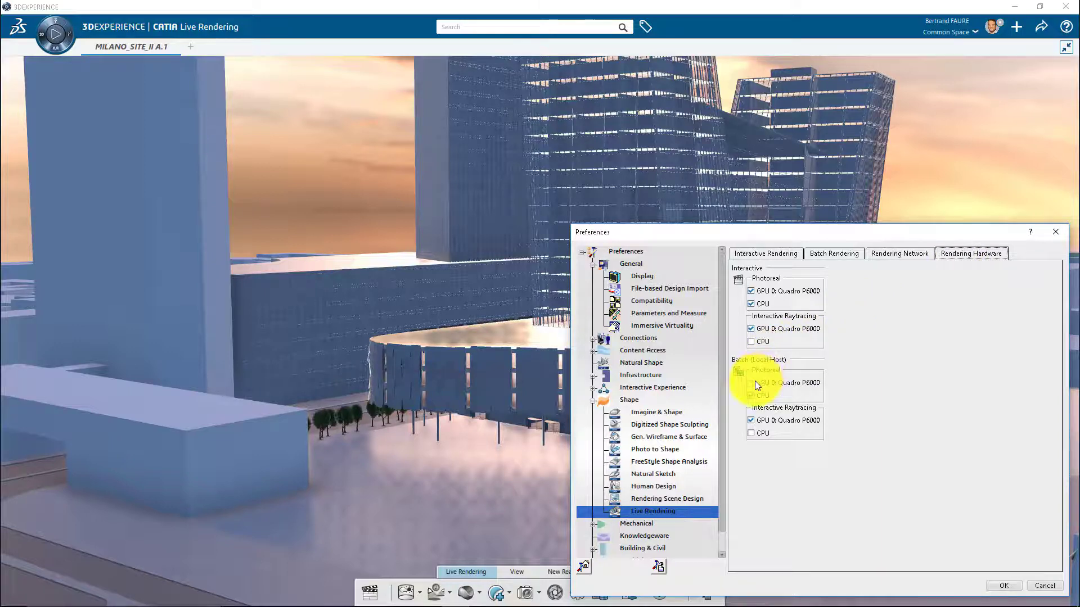
{"action": "left_click", "coordinate": [999, 585]}
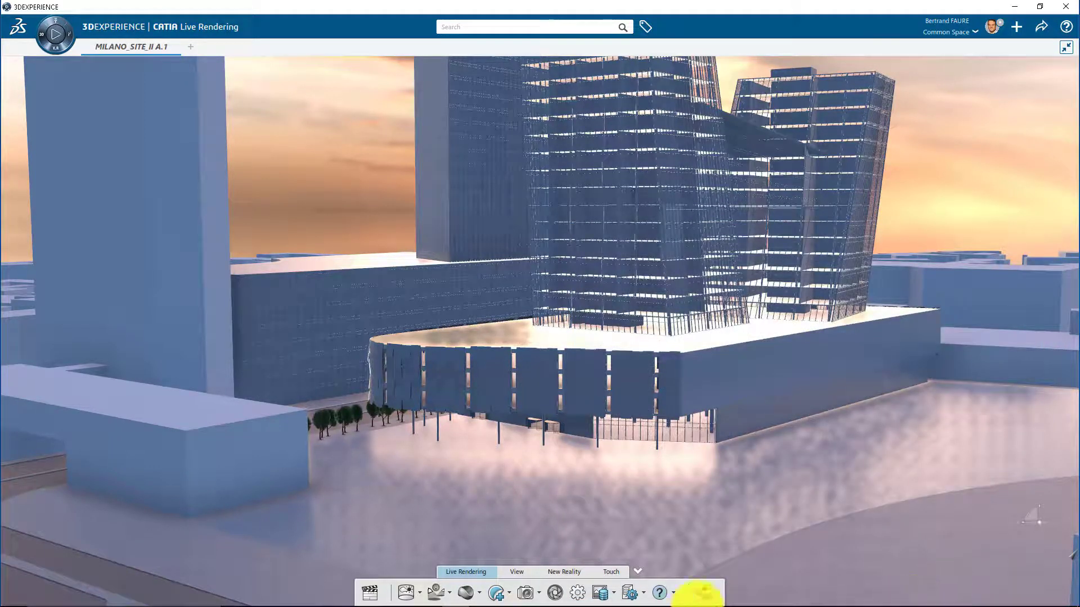
Enable the denoiser in the miscellaneous rendering options
{"action": "left_click", "coordinate": [580, 592]}
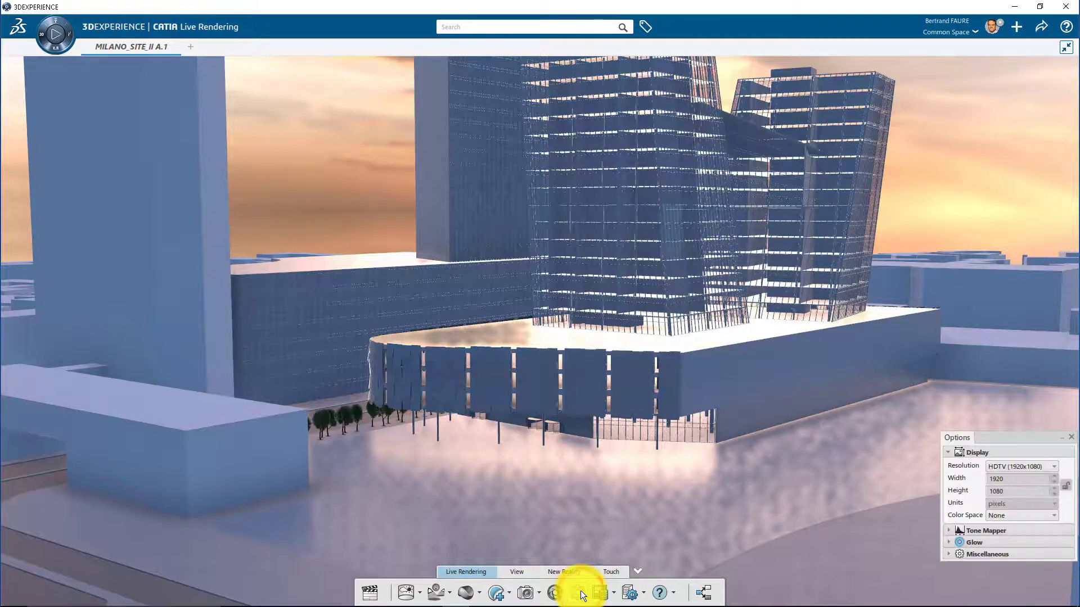
{"action": "left_click", "coordinate": [952, 553]}
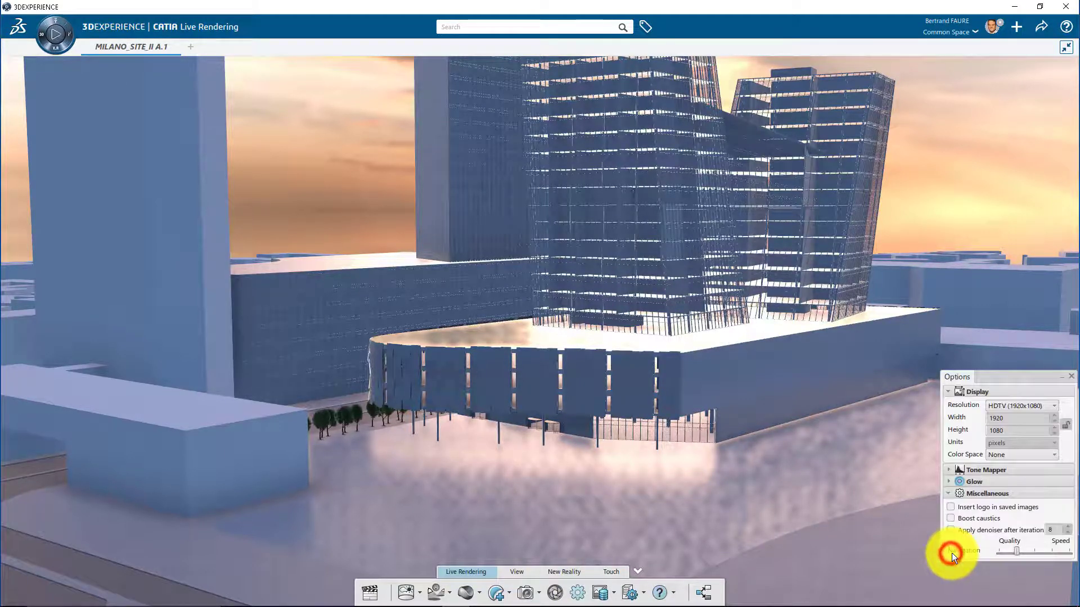
{"action": "left_click", "coordinate": [950, 530]}
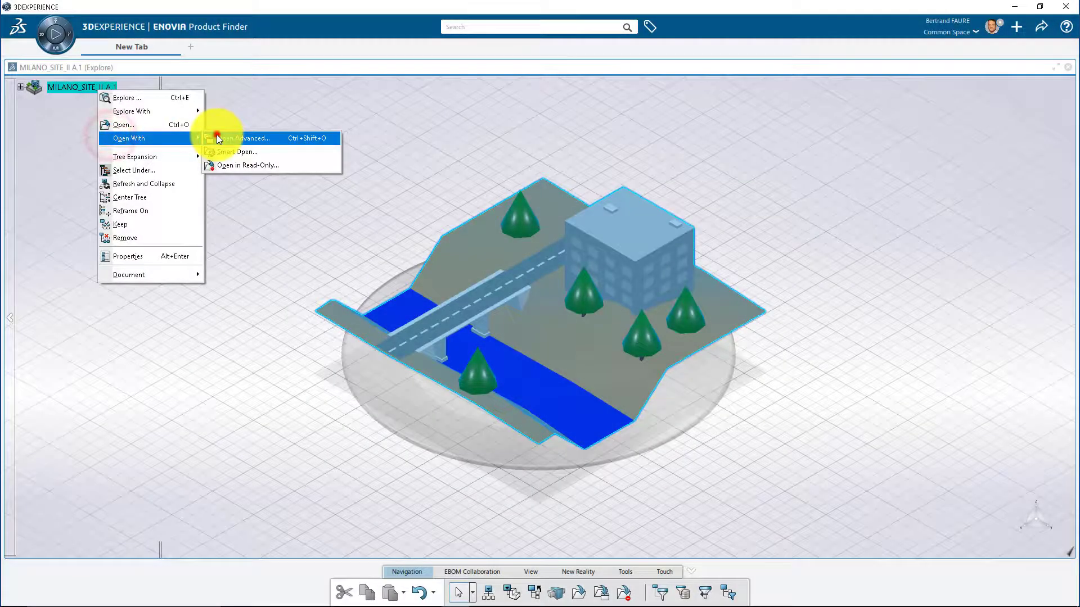
Open MILANO_SITE_II A.1 with Open Advanced, using expanded children and all representations, and show it full size
{"action": "left_click", "coordinate": [217, 137]}
{"action": "left_click", "coordinate": [997, 583]}
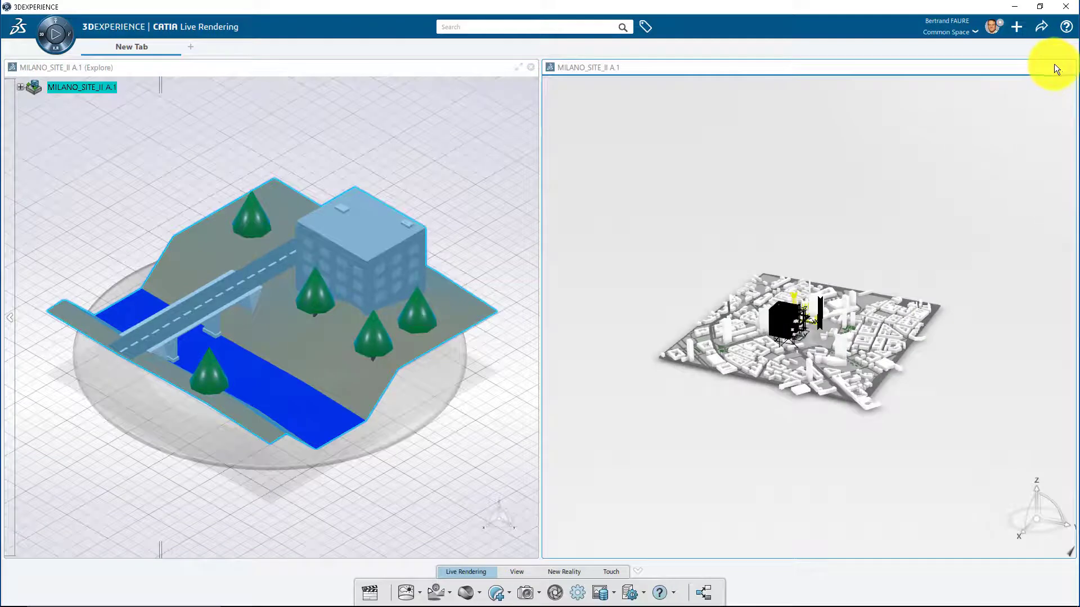
{"action": "left_click", "coordinate": [1055, 67]}
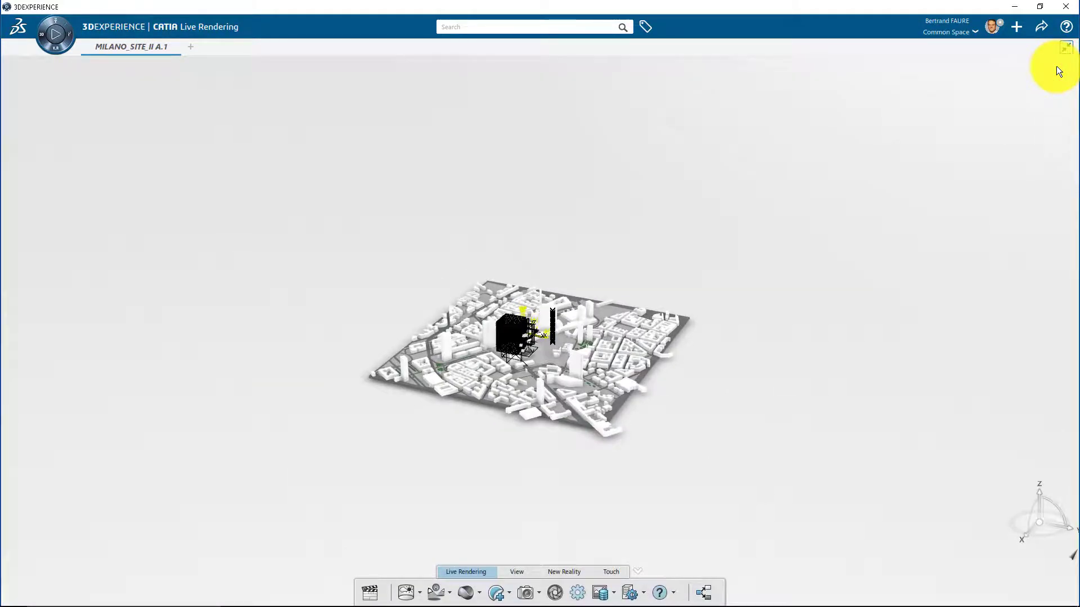
Filter the HDRI ambiences to those in session and apply the sunset sky ambience to the scene
{"action": "left_click", "coordinate": [418, 590]}
{"action": "left_click", "coordinate": [427, 488]}
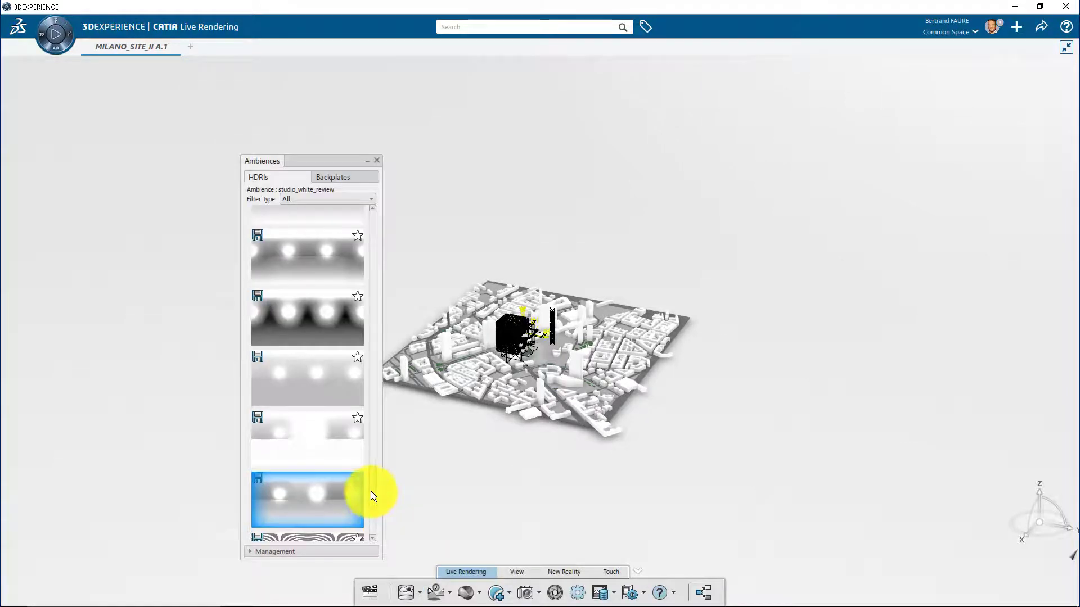
{"action": "left_click", "coordinate": [325, 200]}
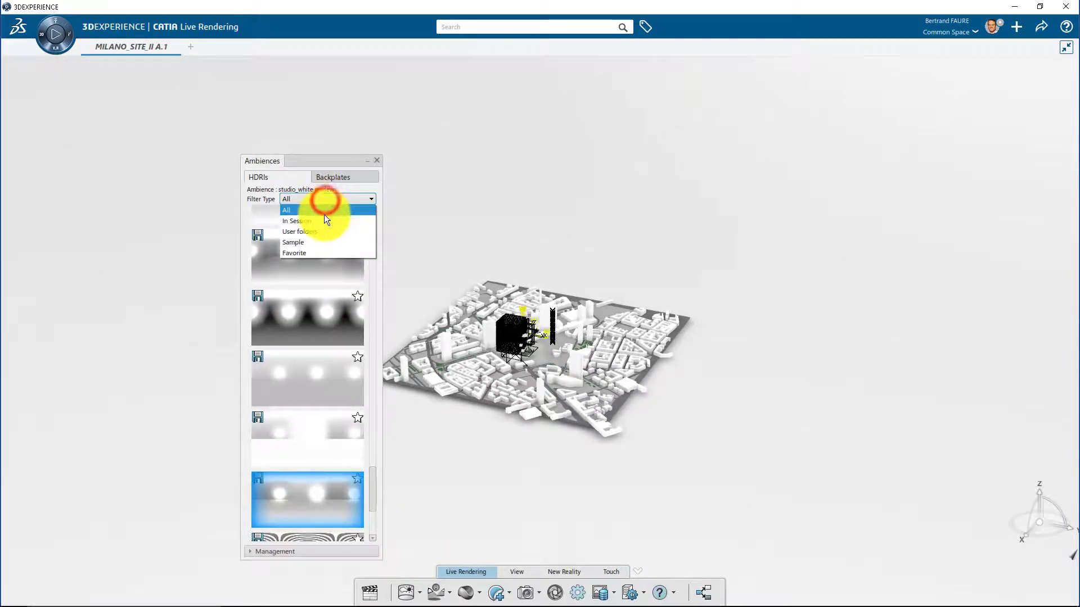
{"action": "left_click", "coordinate": [323, 220]}
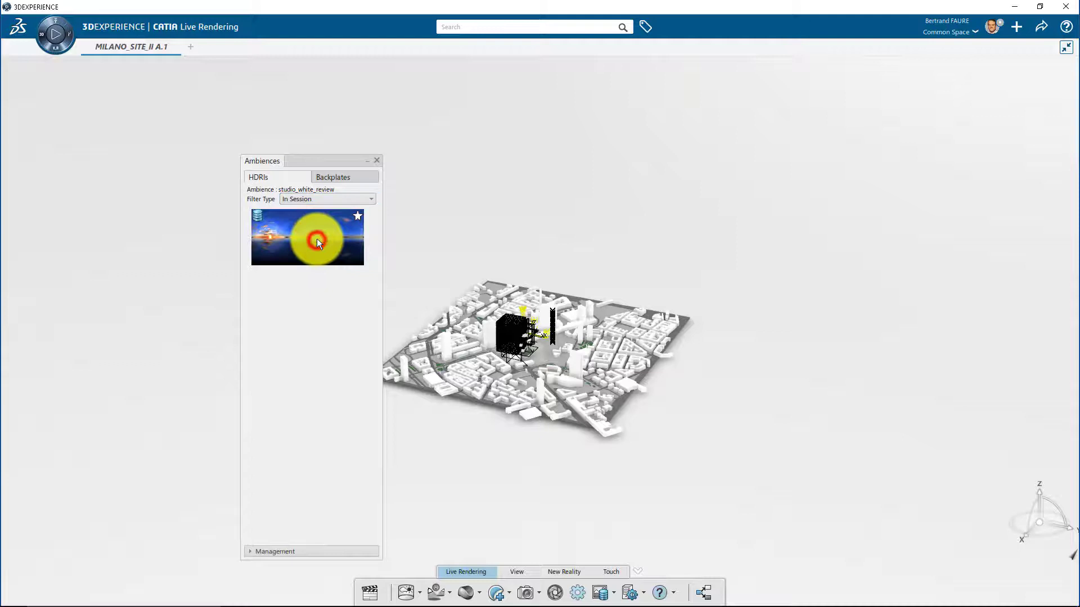
{"action": "double_click", "coordinate": [316, 239]}
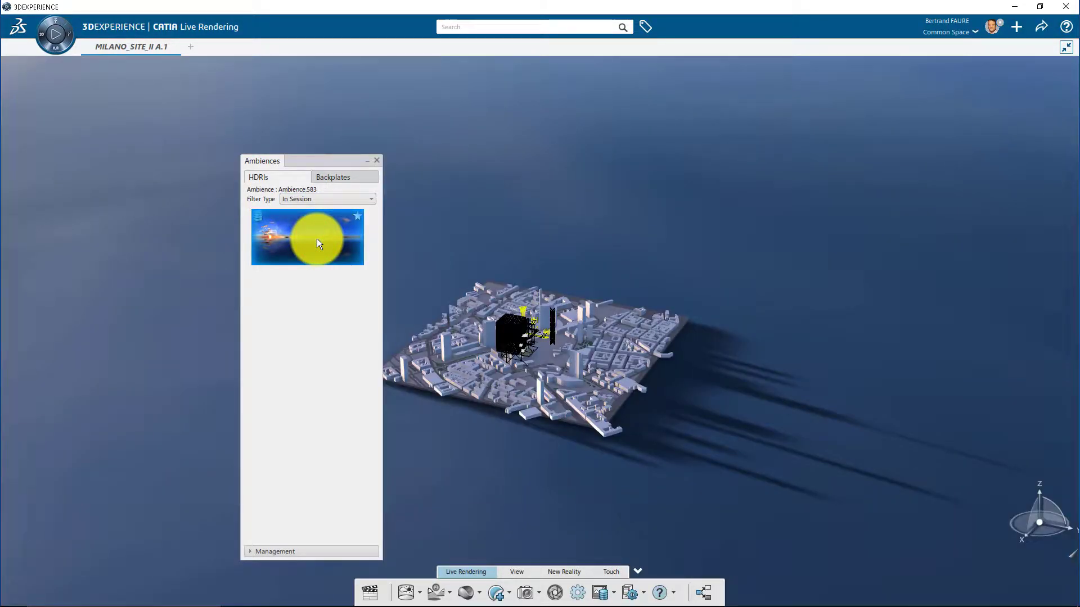
{"action": "left_click", "coordinate": [377, 160]}
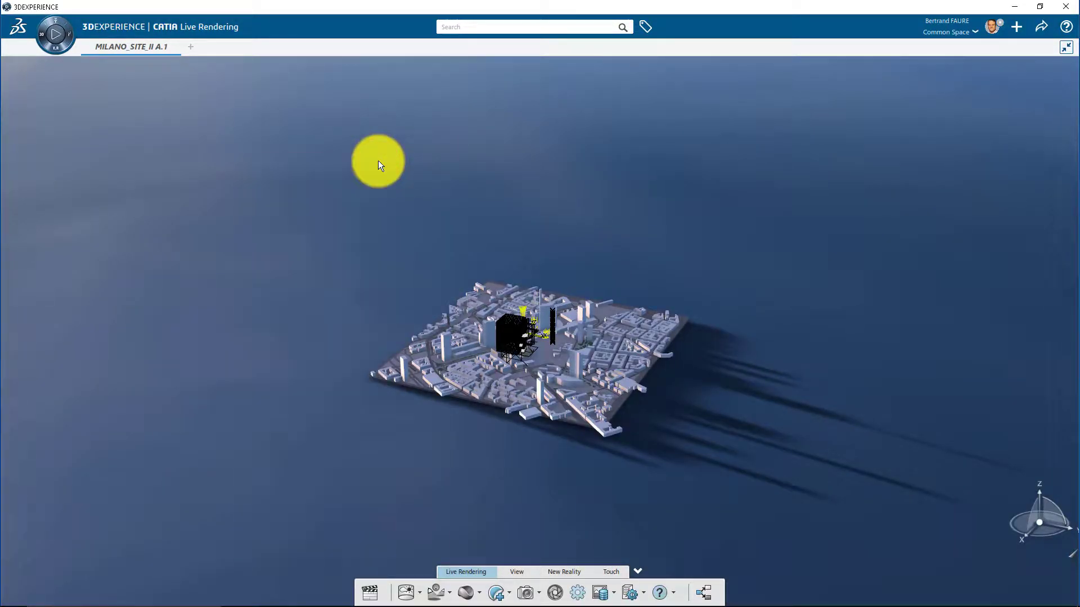
Customize the view mode to hide points, axes and wires while keeping material shading
{"action": "left_click", "coordinate": [521, 571]}
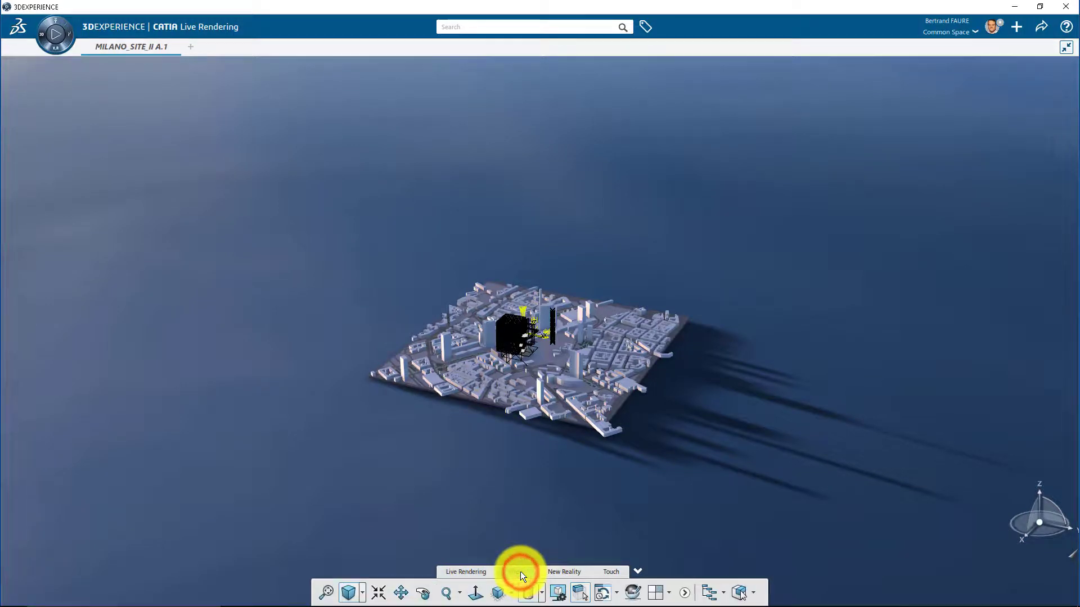
{"action": "left_click", "coordinate": [545, 595]}
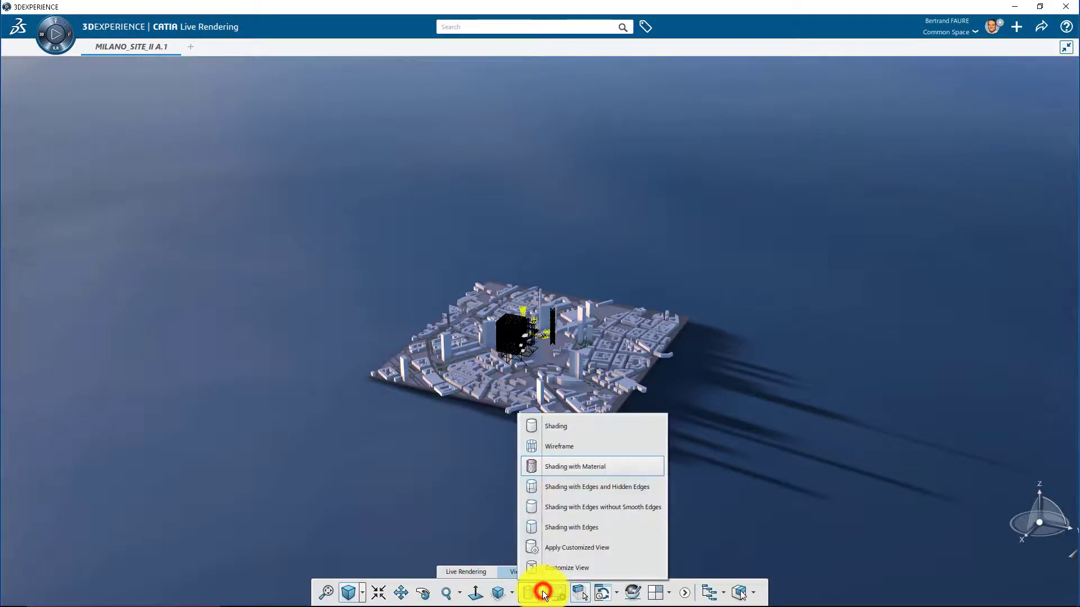
{"action": "left_click", "coordinate": [548, 572]}
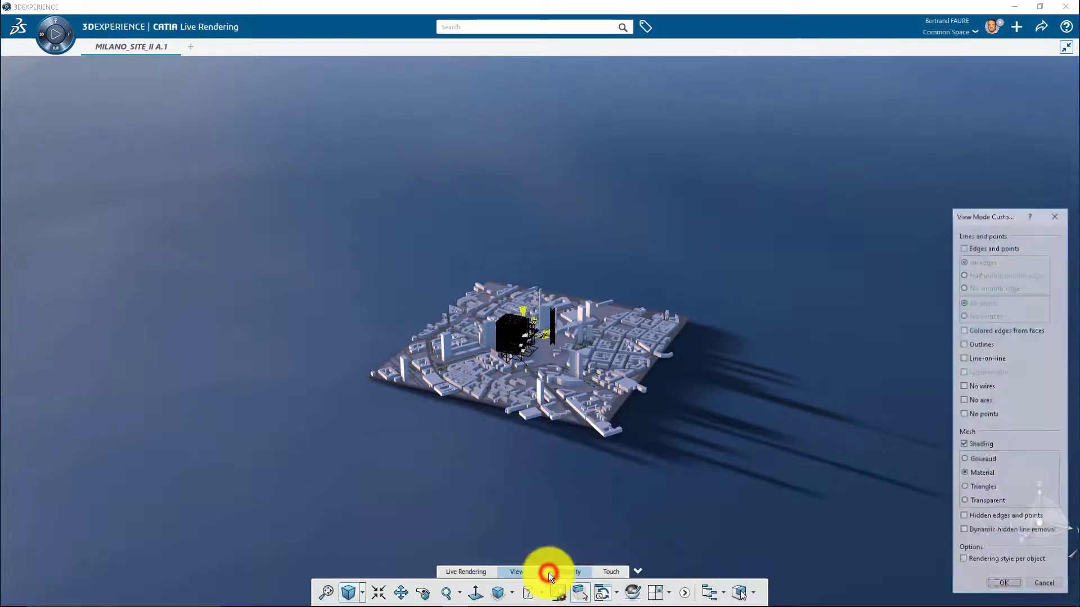
{"action": "left_click", "coordinate": [976, 413]}
{"action": "left_click", "coordinate": [970, 399]}
{"action": "left_click", "coordinate": [972, 386]}
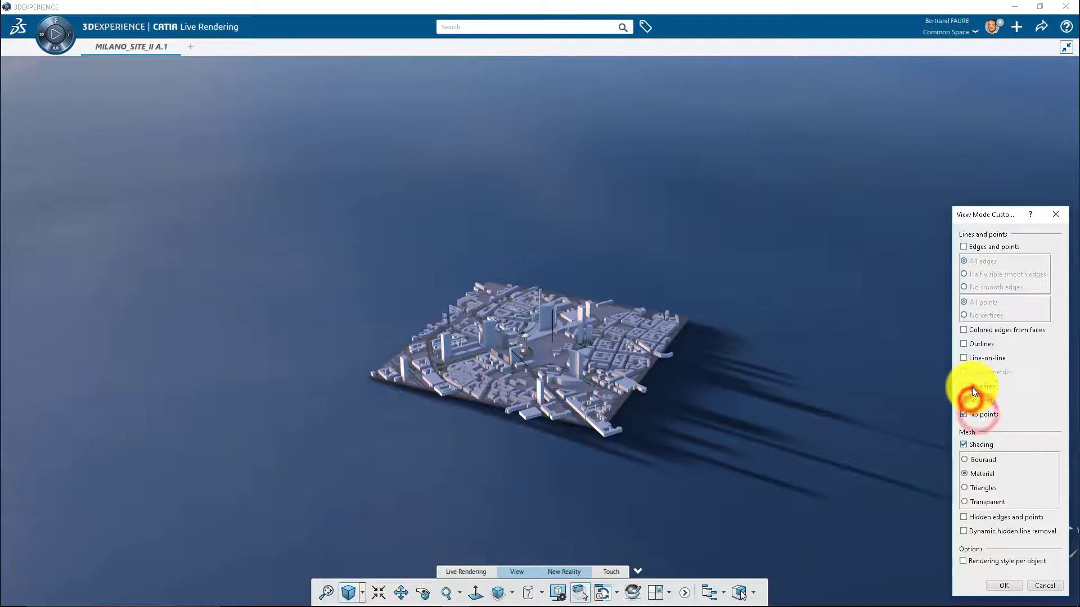
{"action": "left_click", "coordinate": [1004, 586]}
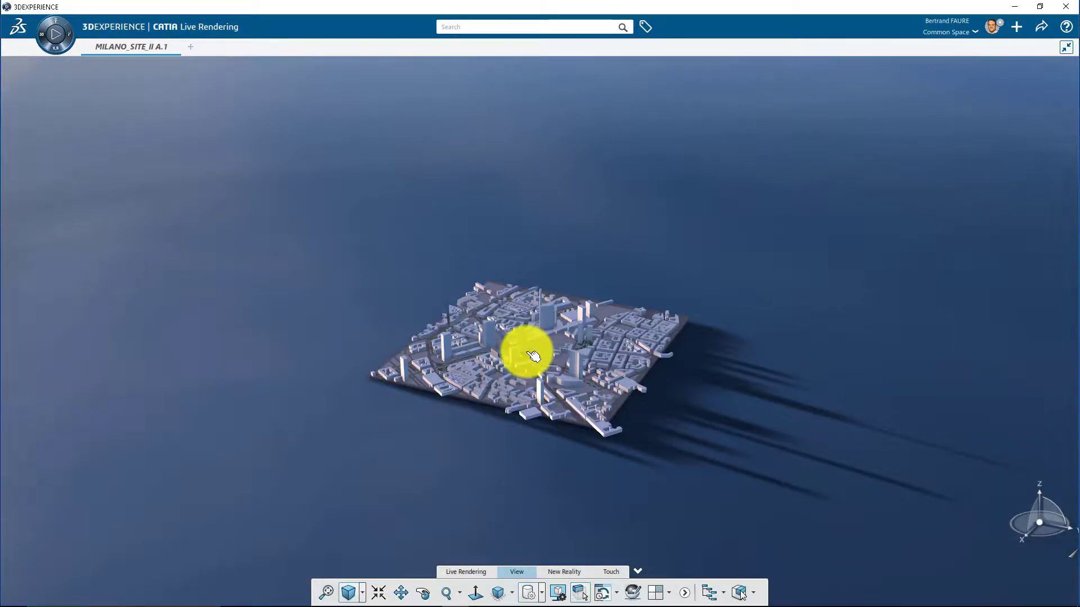
Run a live rendering of the main building from above to check the overall lighting, and stop it
{"action": "middle_click_drag", "start_coordinate": [561, 472], "coordinate": [549, 274], "text": "ctrl"}
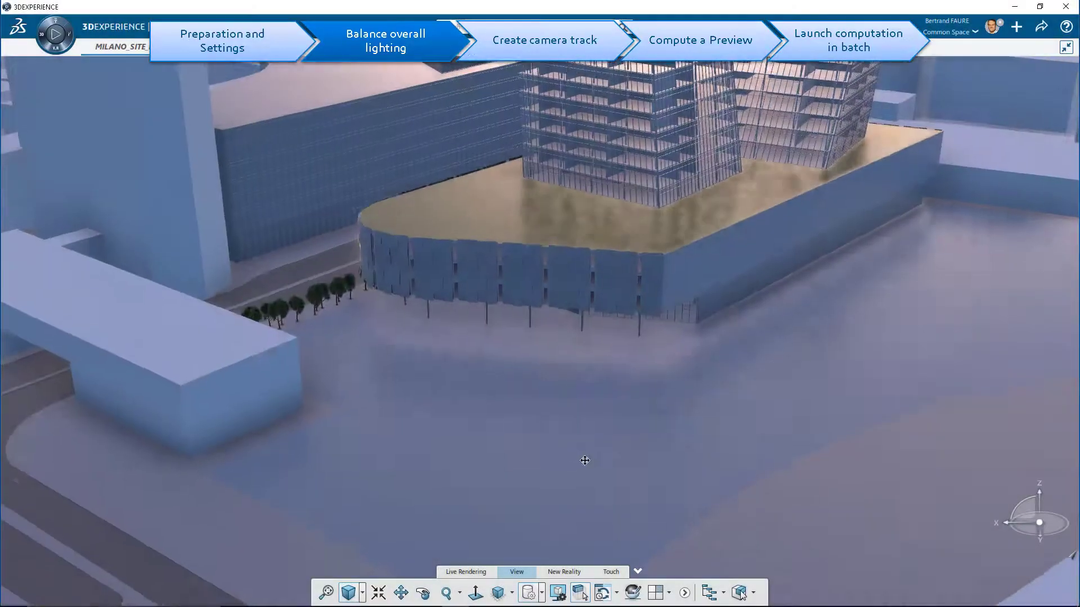
{"action": "middle_click_drag", "start_coordinate": [583, 458], "coordinate": [603, 415], "text": "ctrl"}
{"action": "left_click", "coordinate": [477, 573]}
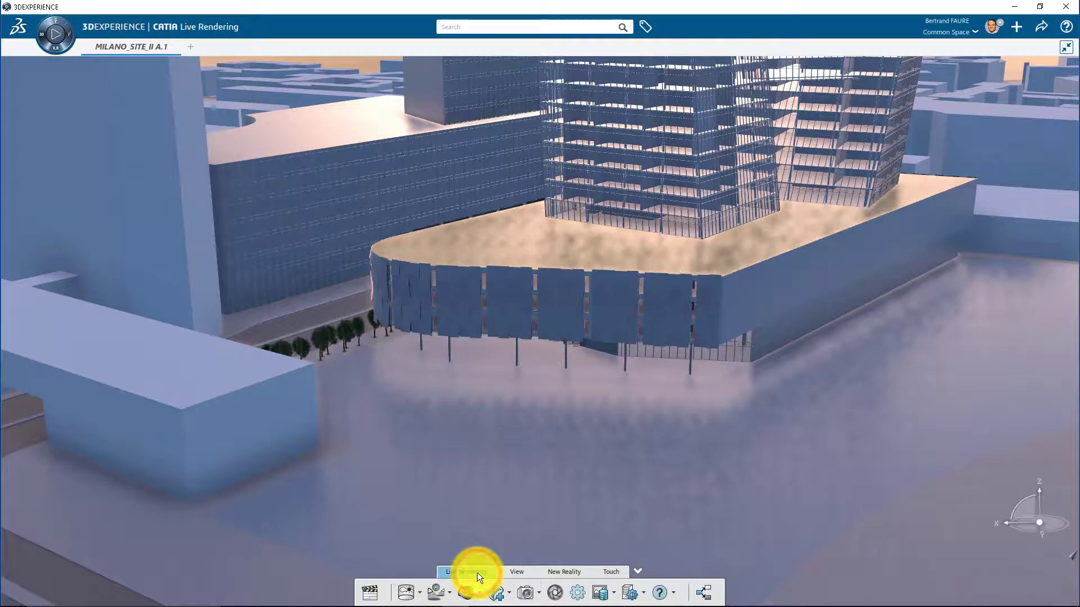
{"action": "left_click", "coordinate": [375, 592]}
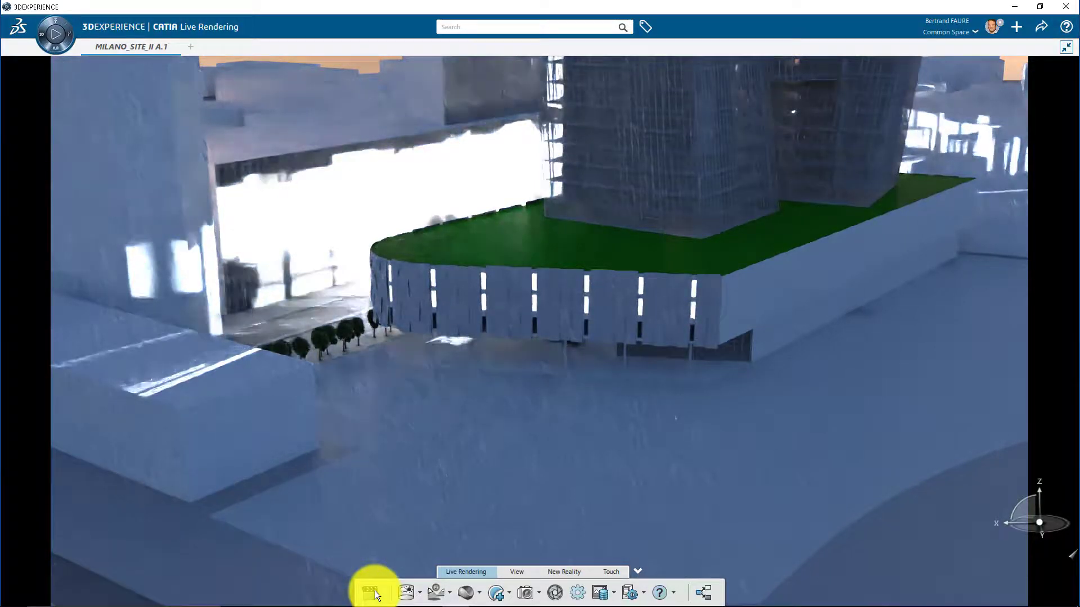
{"action": "left_click", "coordinate": [375, 592]}
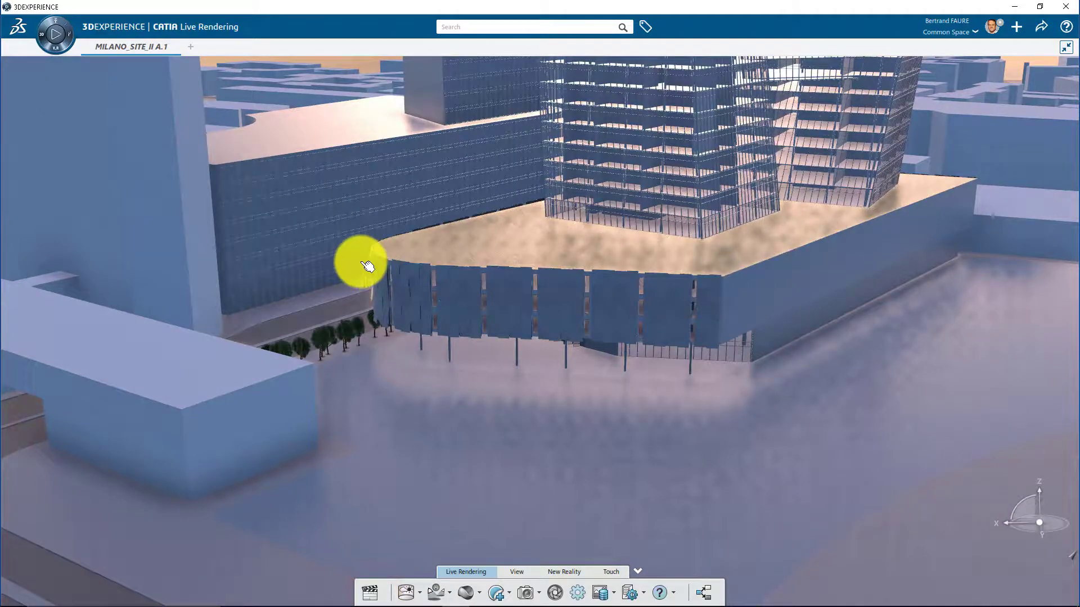
Expand BDG_BP_SITE A.1 and its Lights A.1 part in the tree down to the rendering definition of the lamp material
{"action": "middle_click", "coordinate": [365, 264]}
{"action": "middle_click_drag", "start_coordinate": [383, 428], "coordinate": [480, 353]}
{"action": "middle_click_drag", "start_coordinate": [1036, 333], "coordinate": [872, 484]}
{"action": "left_click", "coordinate": [540, 508]}
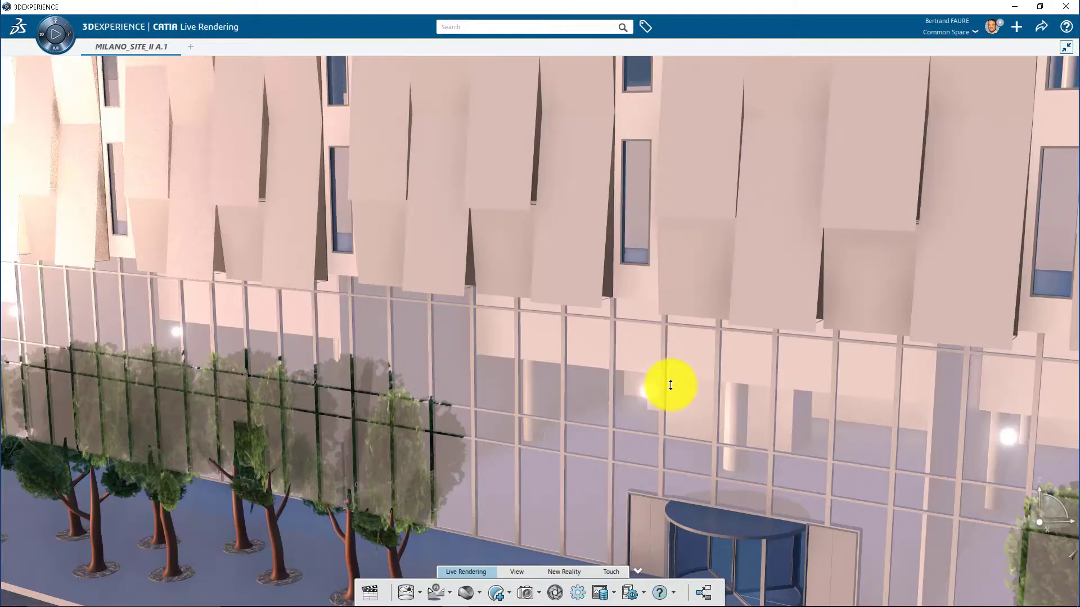
{"action": "middle_click_drag", "start_coordinate": [551, 482], "coordinate": [575, 476]}
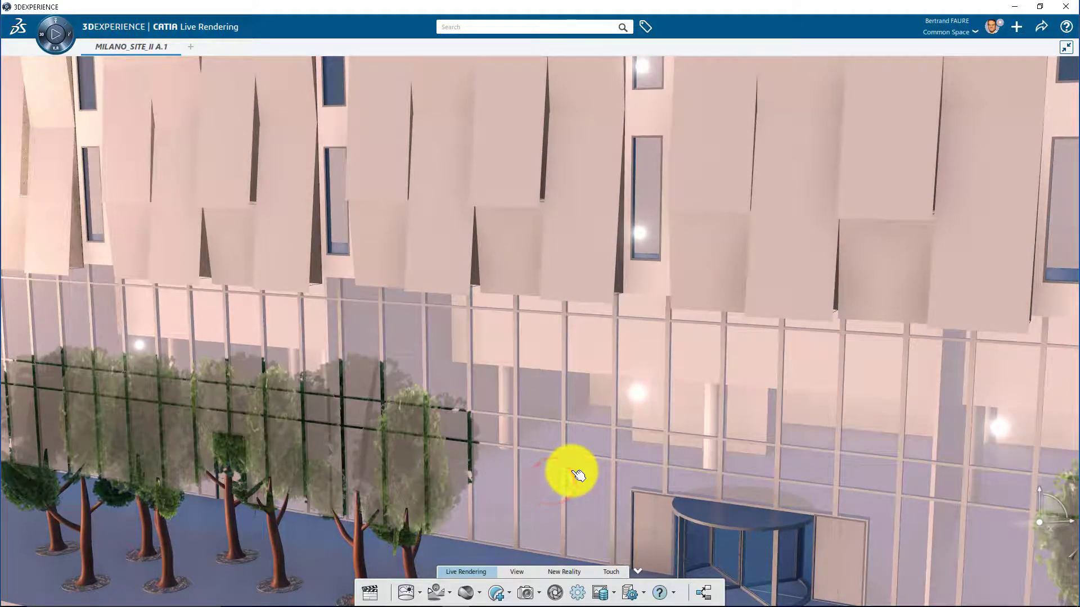
{"action": "key", "text": "F3"}
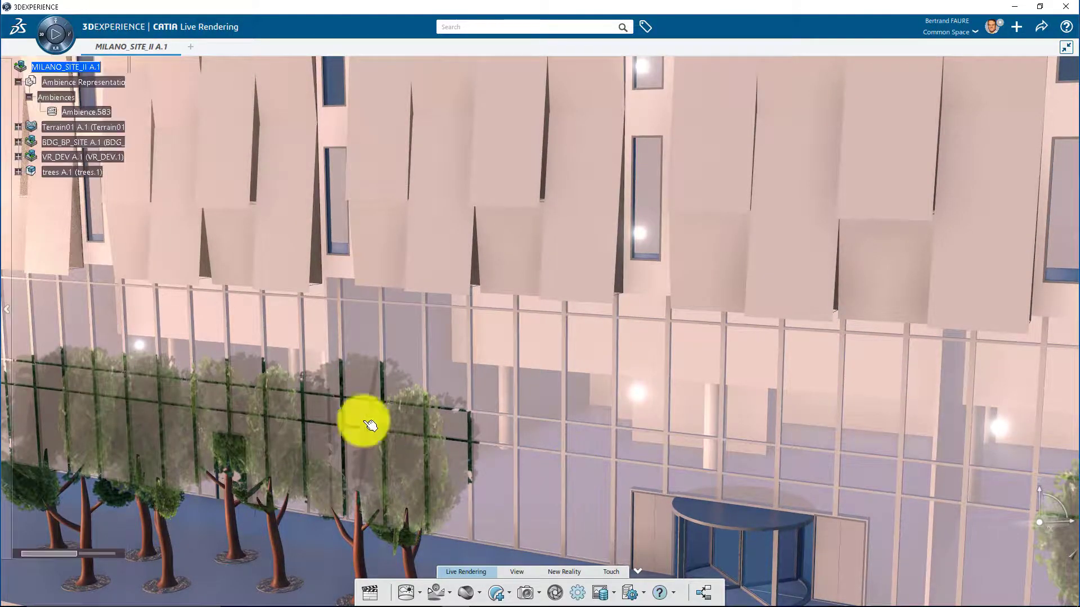
{"action": "left_click", "coordinate": [17, 142]}
{"action": "left_click", "coordinate": [29, 202]}
{"action": "left_click", "coordinate": [50, 321]}
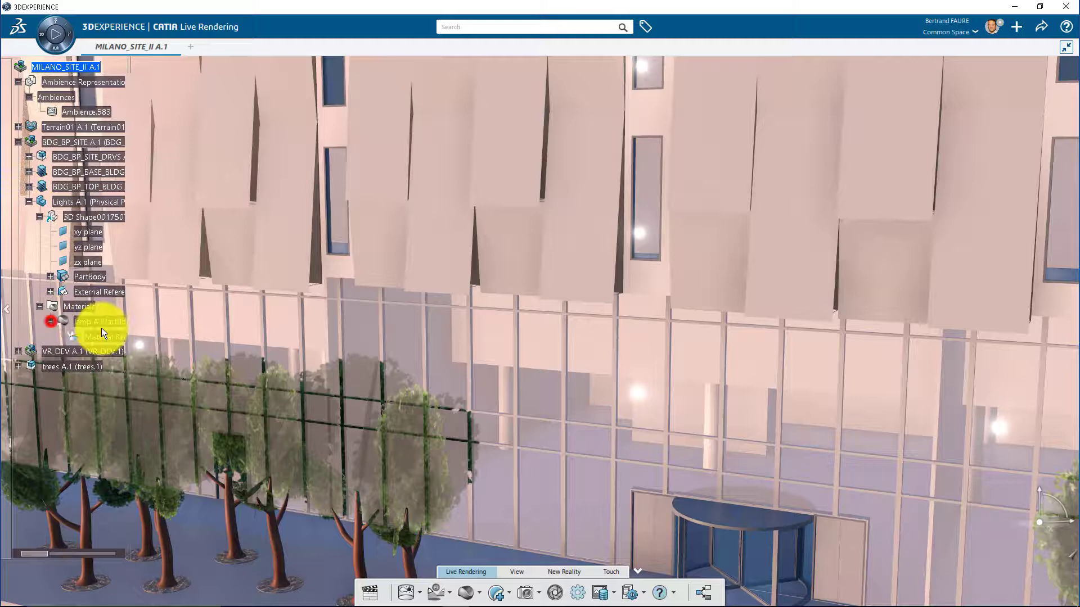
{"action": "left_click", "coordinate": [104, 336]}
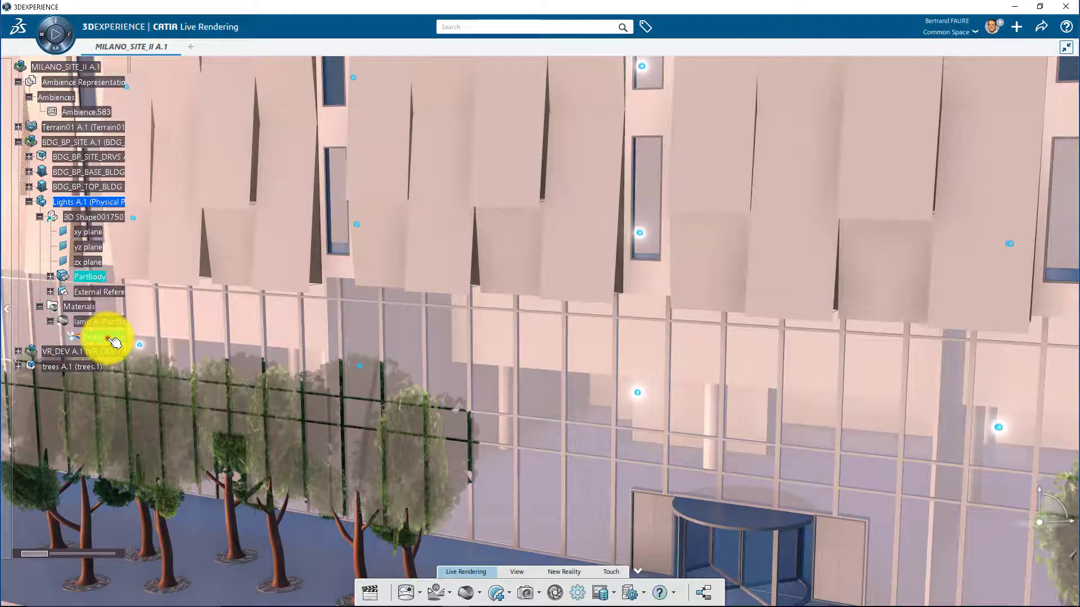
Set the emissive intensity of the lamp material to 1000
{"action": "double_click", "coordinate": [113, 341]}
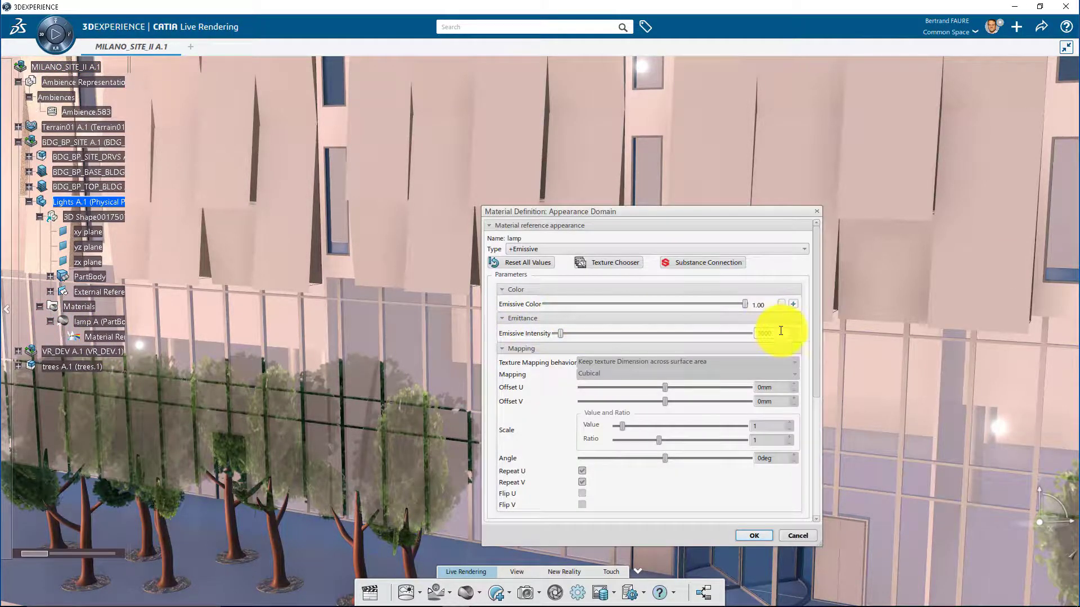
{"action": "double_click", "coordinate": [781, 332]}
{"action": "type", "text": "10"}
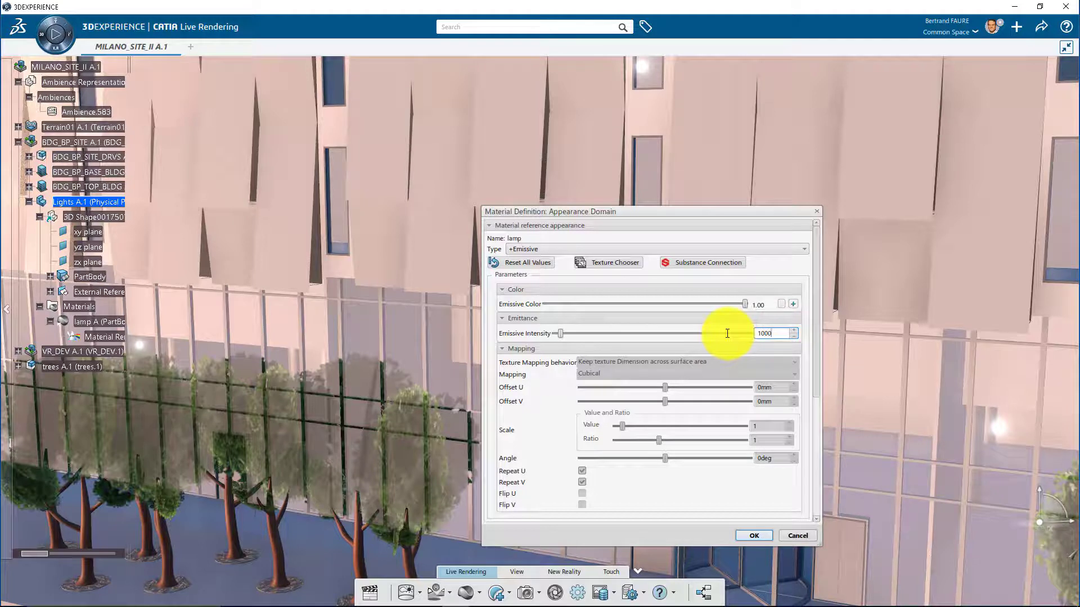
{"action": "type", "text": "00"}
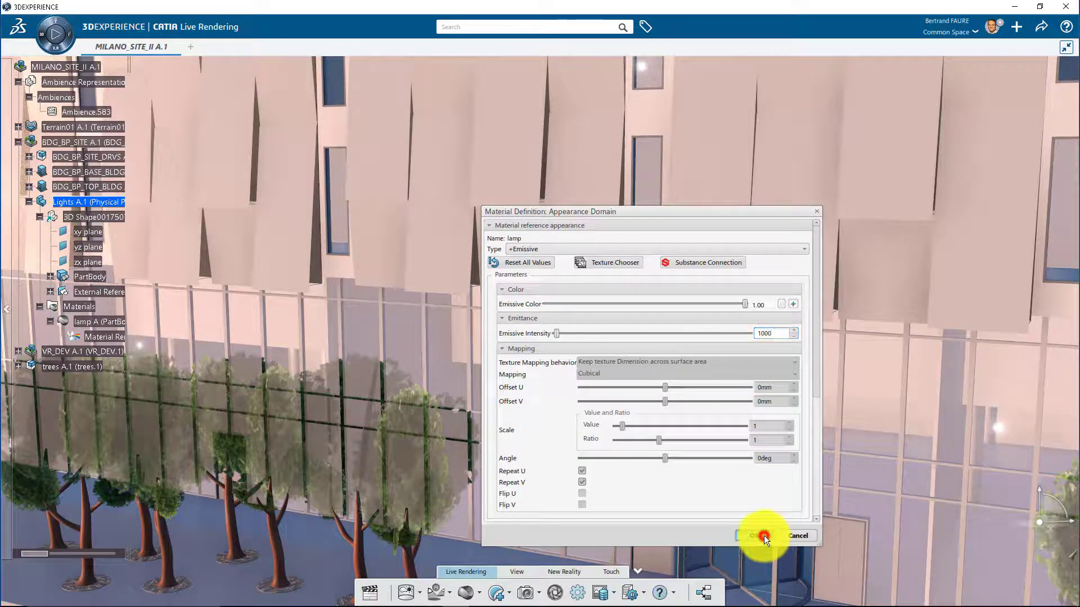
{"action": "left_click", "coordinate": [764, 536]}
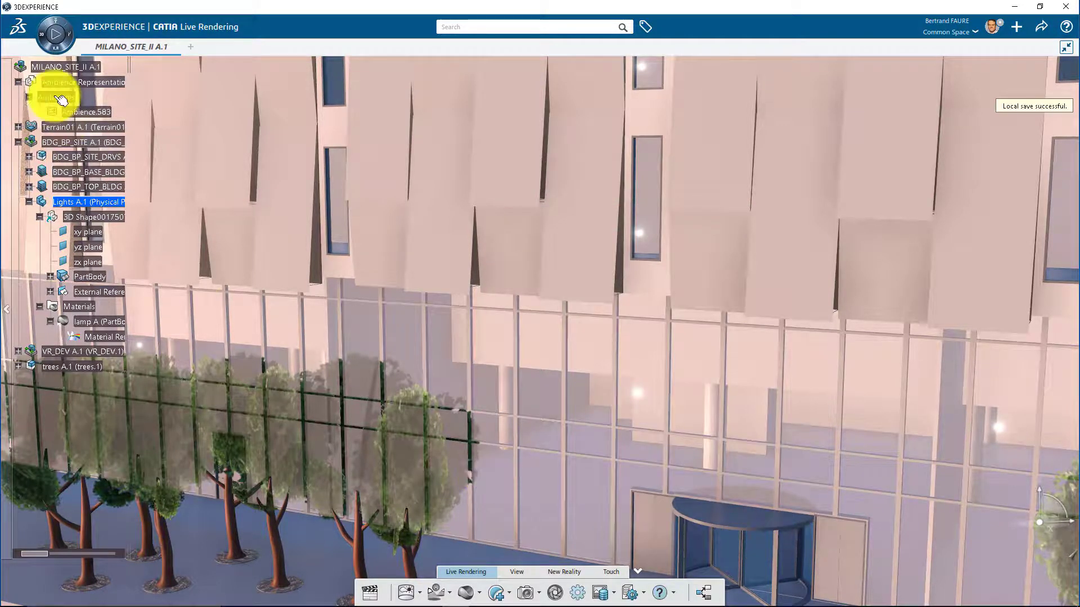
Reactivate the root product MILANO_SITE_II A.1, hide the tree and run a live rendering of the entrance facade
{"action": "double_click", "coordinate": [63, 67]}
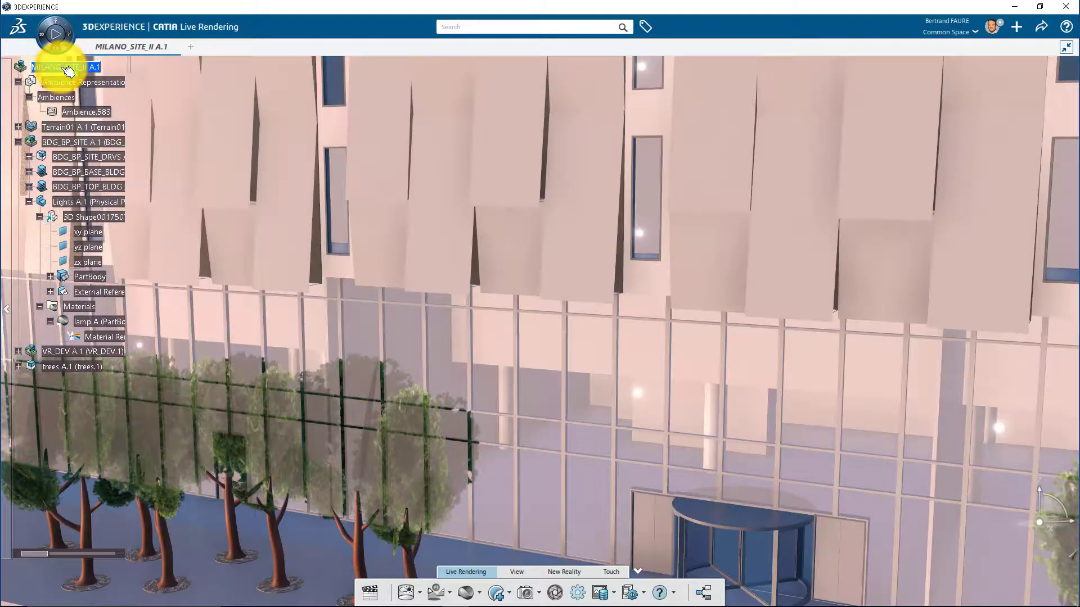
{"action": "key", "text": "F3"}
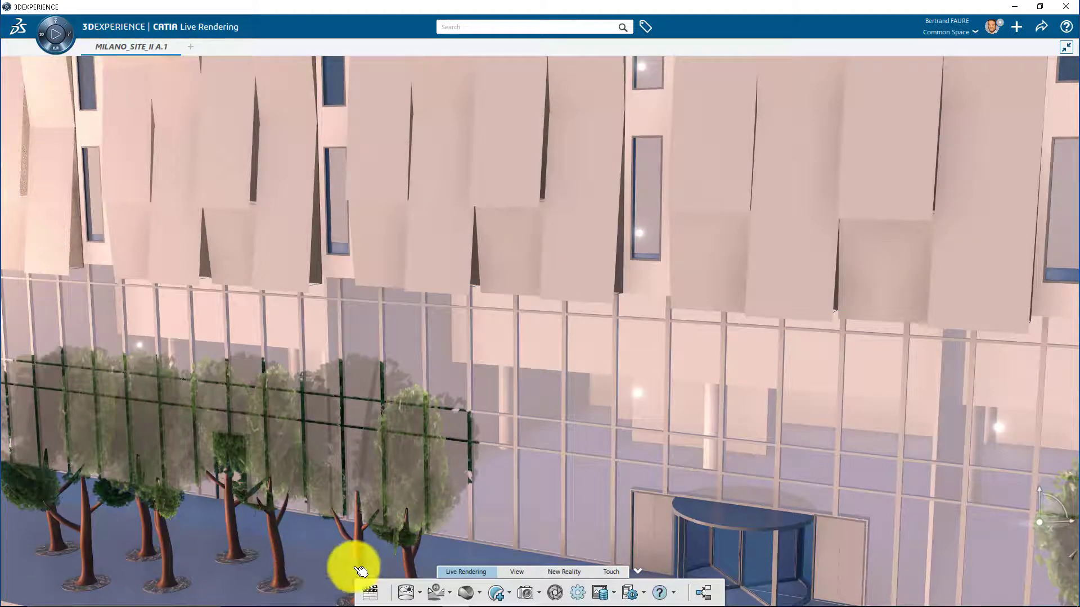
{"action": "left_click", "coordinate": [380, 595]}
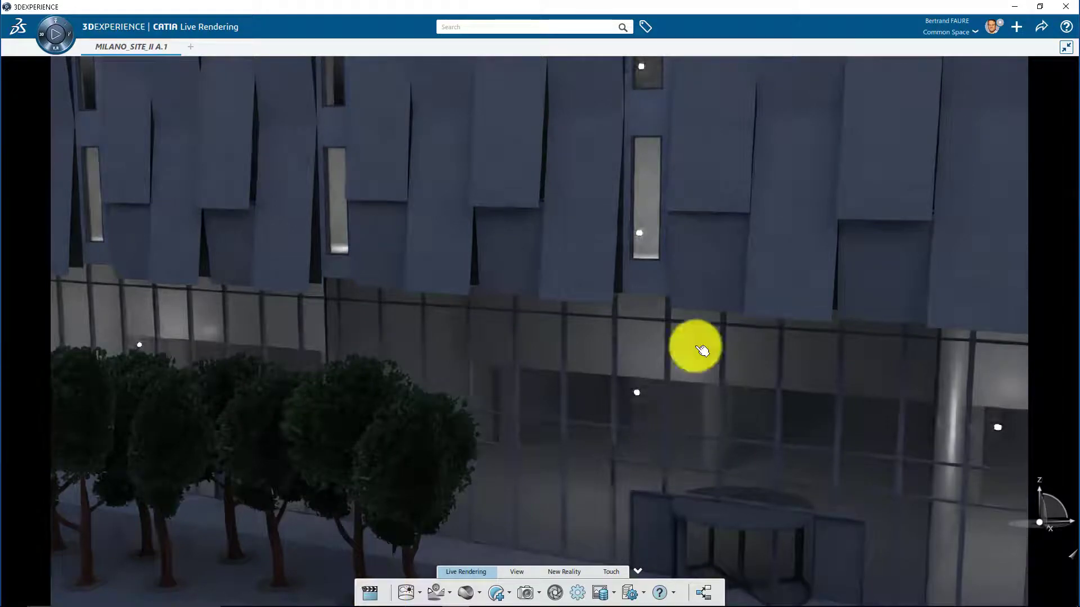
Frame the revolving entrance door head-on at ground level and create a camera from the current view
{"action": "left_click", "coordinate": [768, 309]}
{"action": "middle_click_drag", "start_coordinate": [718, 345], "coordinate": [507, 485]}
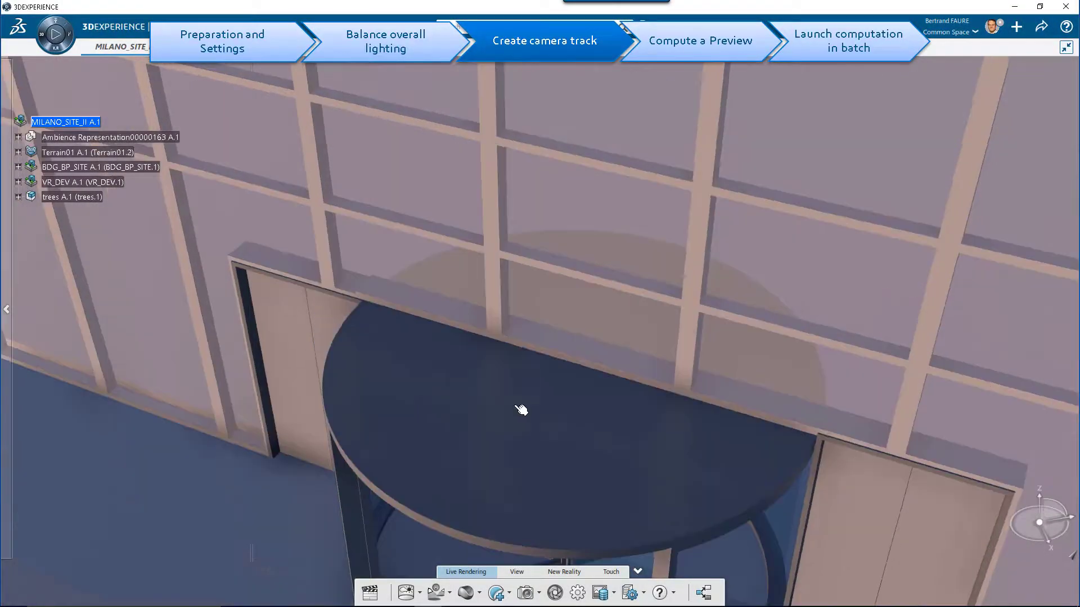
{"action": "middle_click_drag", "start_coordinate": [518, 410], "coordinate": [569, 303]}
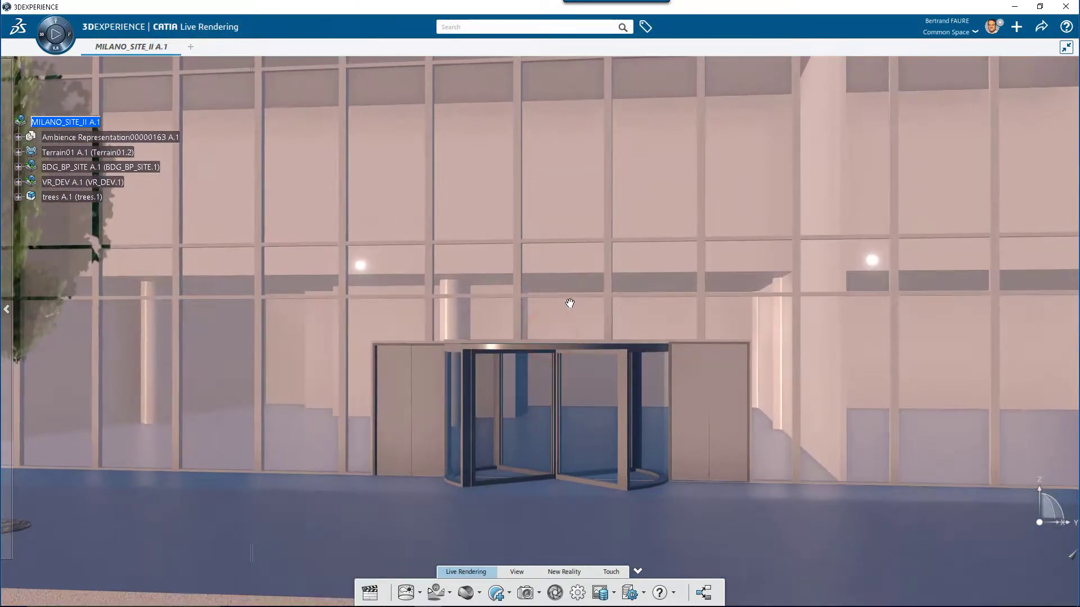
{"action": "left_click", "coordinate": [528, 594]}
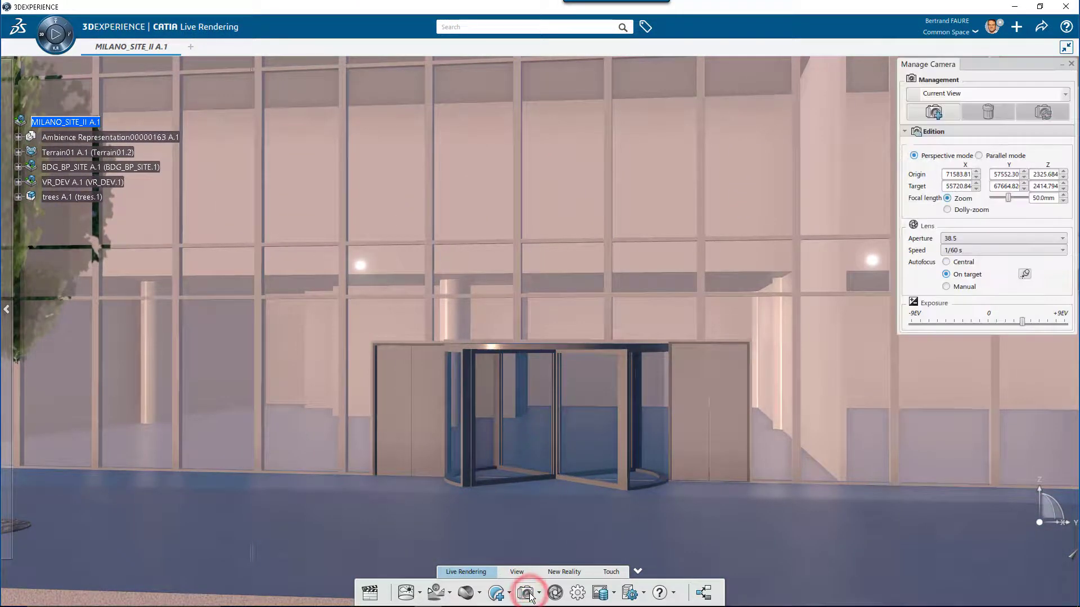
{"action": "left_click", "coordinate": [927, 114]}
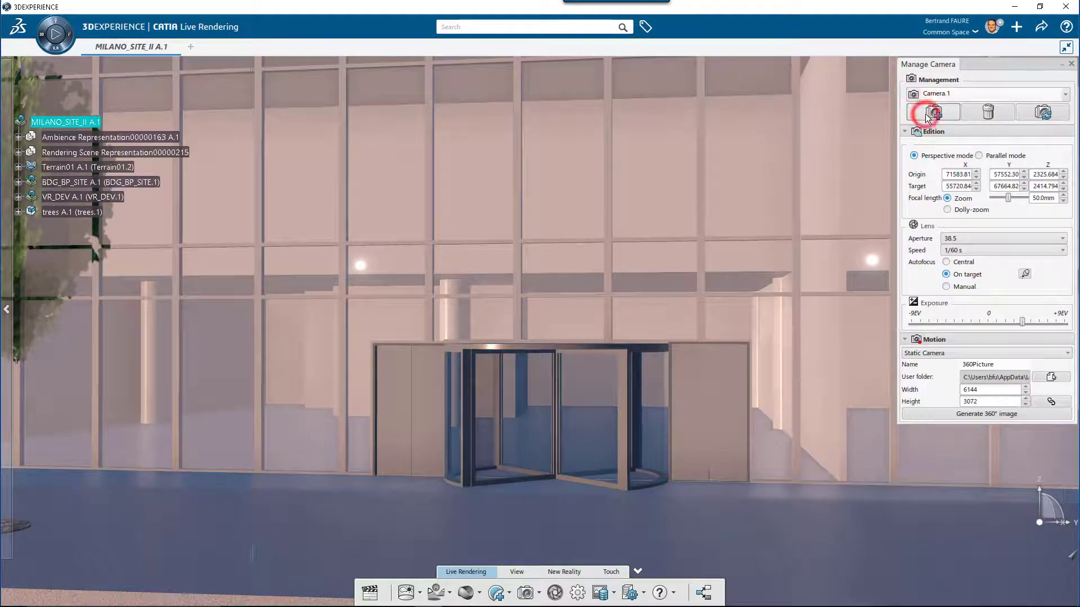
Set the camera's motion to Move and detach its snapshot track into the separate Animation Player
{"action": "left_click", "coordinate": [920, 354]}
{"action": "left_click", "coordinate": [922, 376]}
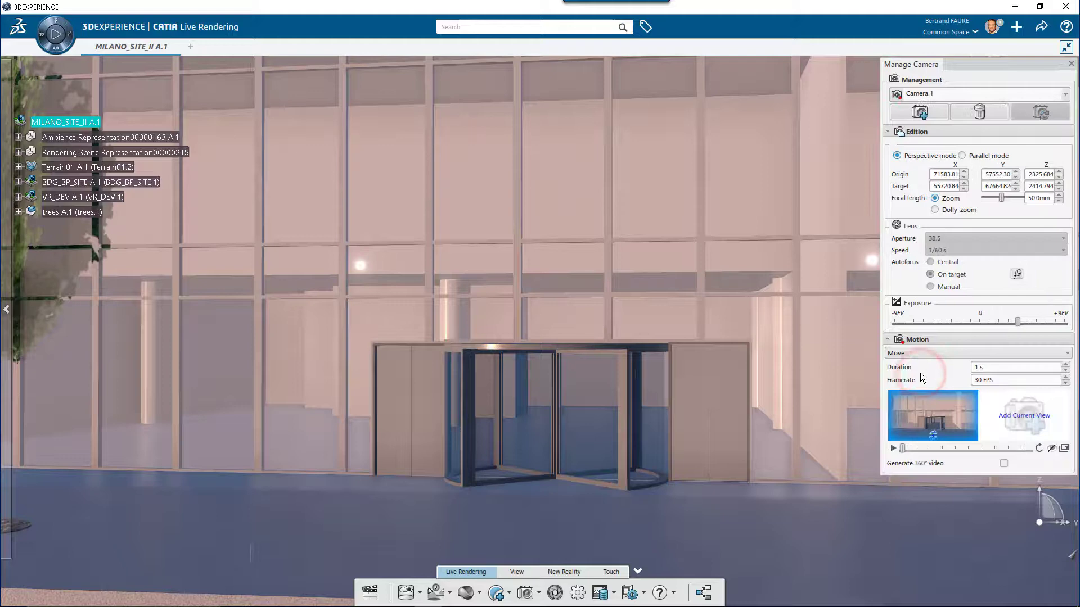
{"action": "left_click", "coordinate": [1065, 449]}
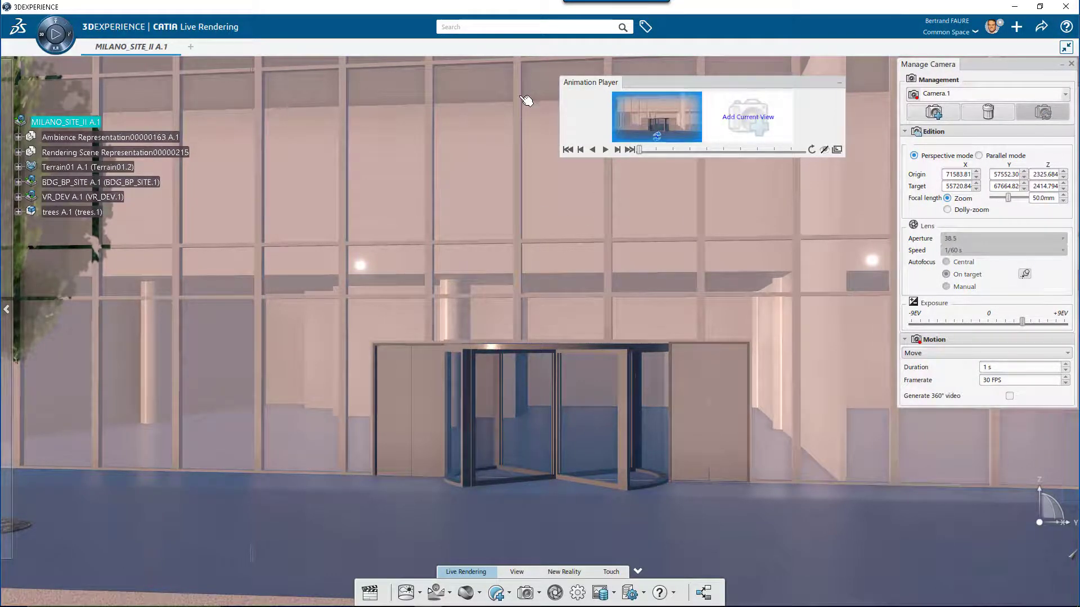
Add snapshots of the building seen from outside and of the glass facade close up to the camera track
{"action": "mouse_move", "coordinate": [522, 97]}
{"action": "middle_mouse_down"}
{"action": "mouse_move", "coordinate": [511, 191]}
{"action": "mouse_move", "coordinate": [537, 391]}
{"action": "mouse_move", "coordinate": [509, 417]}
{"action": "mouse_move", "coordinate": [520, 287]}
{"action": "mouse_move", "coordinate": [526, 422]}
{"action": "mouse_move", "coordinate": [534, 273]}
{"action": "mouse_move", "coordinate": [520, 251]}
{"action": "mouse_move", "coordinate": [605, 250]}
{"action": "mouse_move", "coordinate": [463, 261]}
{"action": "mouse_move", "coordinate": [564, 443]}
{"action": "mouse_move", "coordinate": [583, 431]}
{"action": "mouse_move", "coordinate": [469, 374]}
{"action": "mouse_move", "coordinate": [465, 437]}
{"action": "mouse_move", "coordinate": [647, 347]}
{"action": "middle_mouse_up"}
{"action": "left_click", "coordinate": [754, 125]}
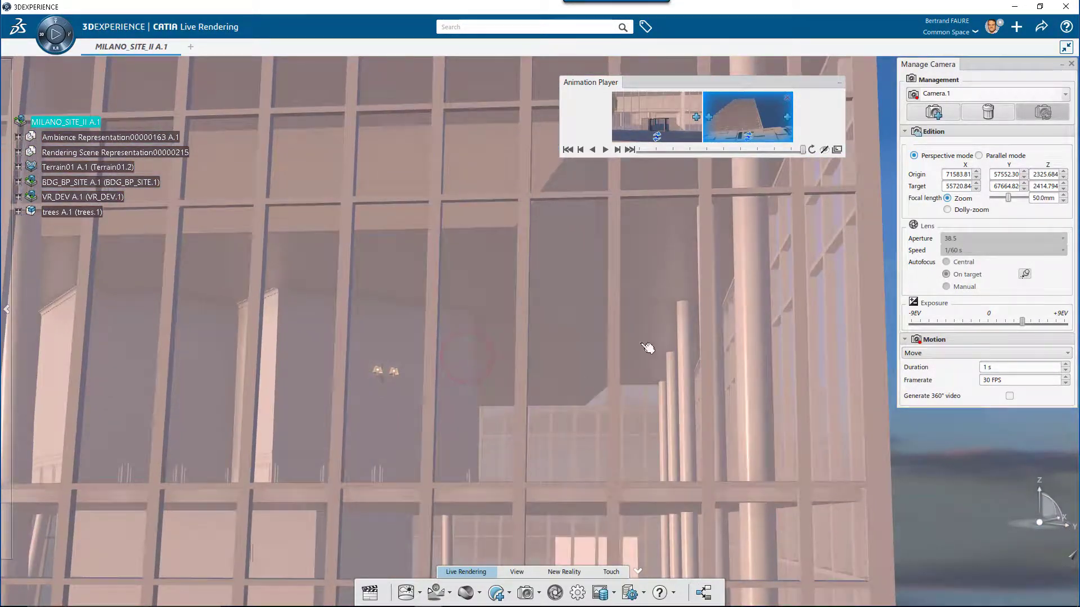
{"action": "left_click", "coordinate": [785, 116]}
Add snapshots of the interior wall with its row of lamps and of a single wall lamp close up to the track
{"action": "middle_click_drag", "start_coordinate": [559, 315], "coordinate": [436, 354]}
{"action": "middle_click_drag", "start_coordinate": [227, 359], "coordinate": [466, 353]}
{"action": "left_click", "coordinate": [832, 116]}
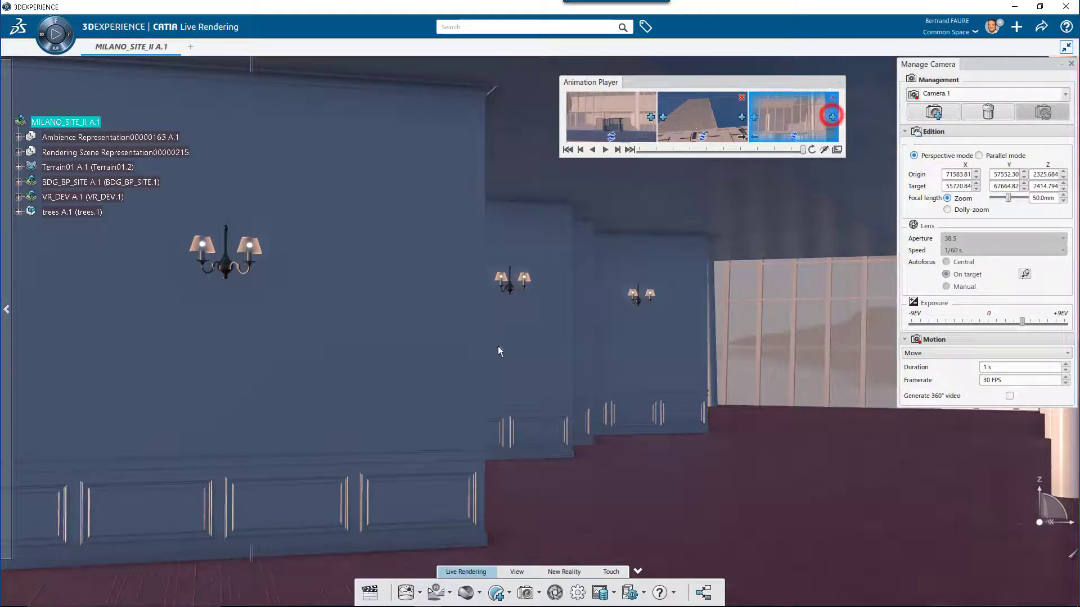
{"action": "middle_click_drag", "start_coordinate": [376, 329], "coordinate": [354, 253]}
{"action": "middle_click_drag", "start_coordinate": [483, 360], "coordinate": [215, 371]}
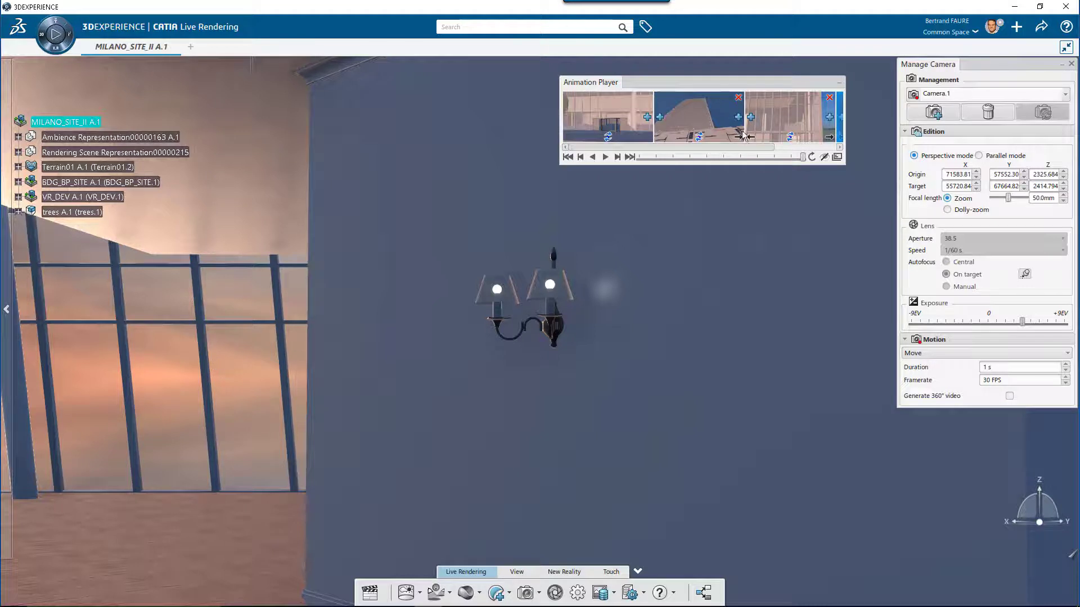
{"action": "left_click_drag", "start_coordinate": [758, 147], "coordinate": [856, 145]}
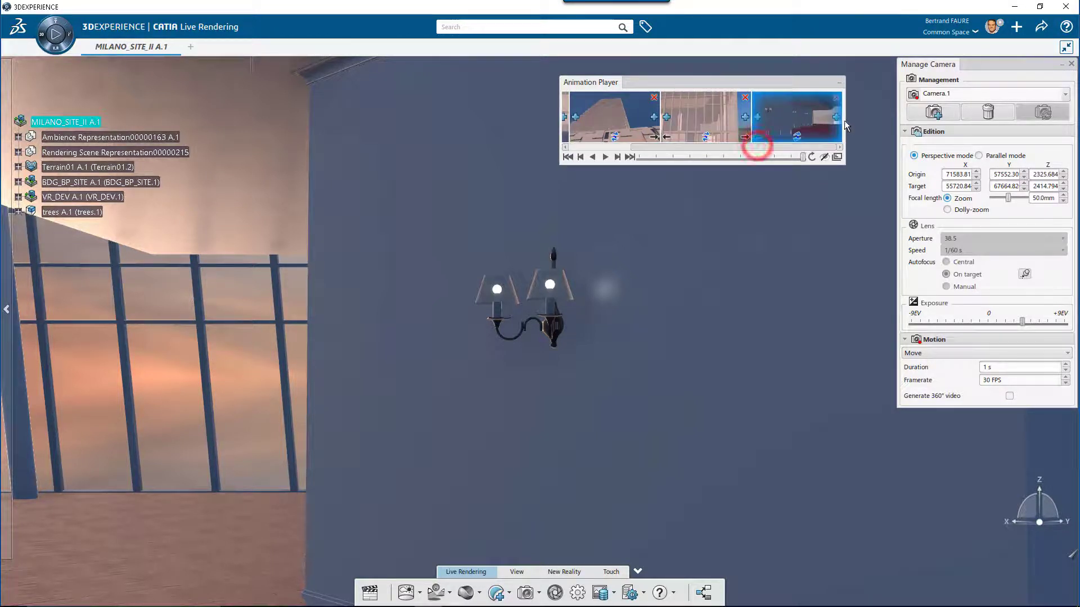
{"action": "left_click", "coordinate": [833, 116]}
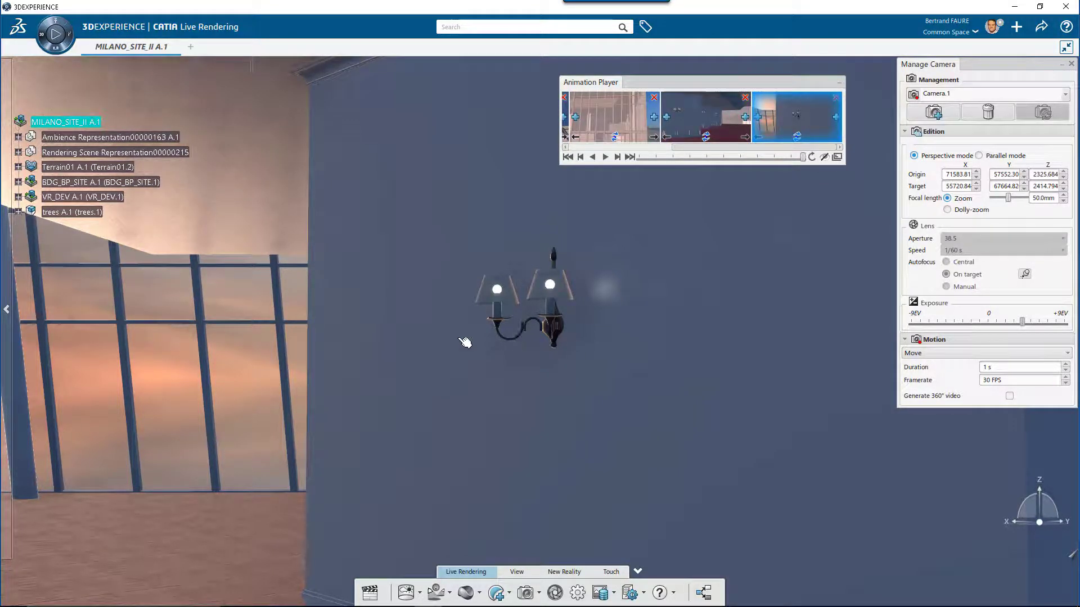
Add two slightly different snapshots of the interior glazed wall to the end of the camera track
{"action": "middle_click_drag", "start_coordinate": [106, 366], "coordinate": [514, 383]}
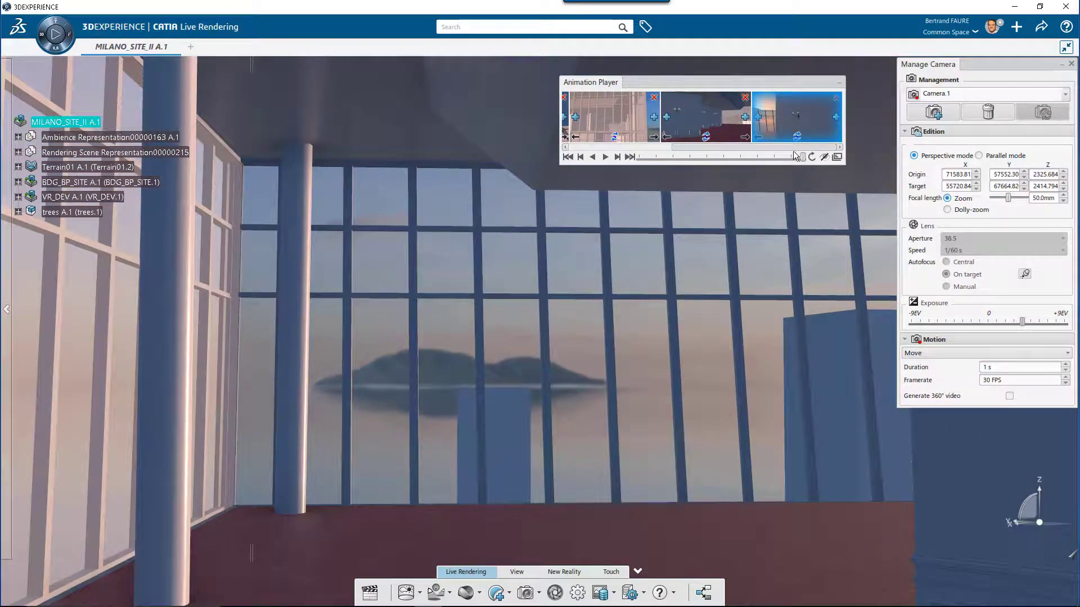
{"action": "left_click", "coordinate": [835, 117]}
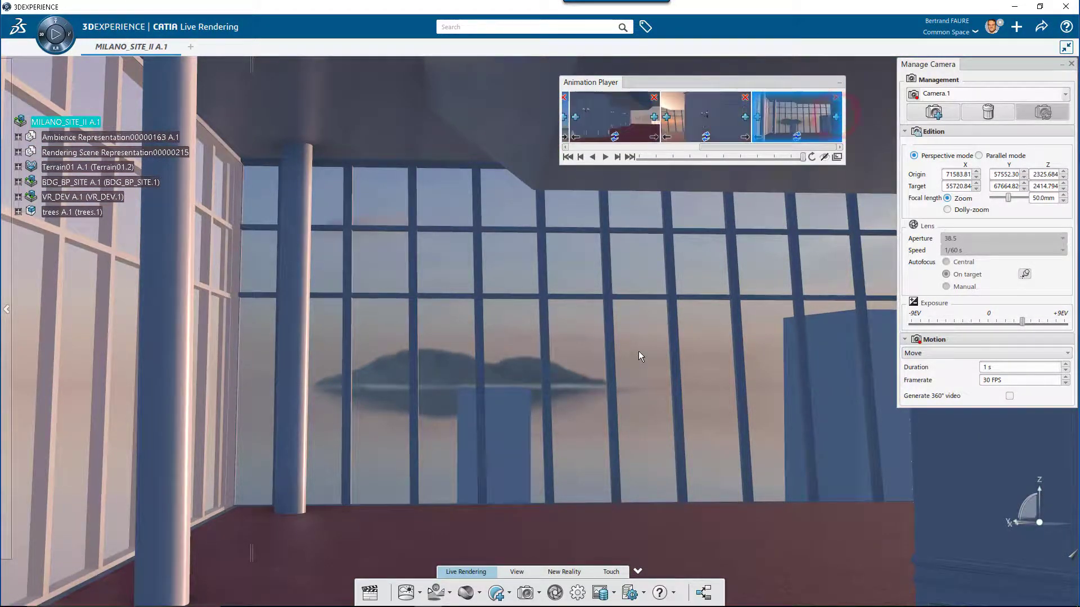
{"action": "left_click_drag", "start_coordinate": [643, 356], "coordinate": [634, 353]}
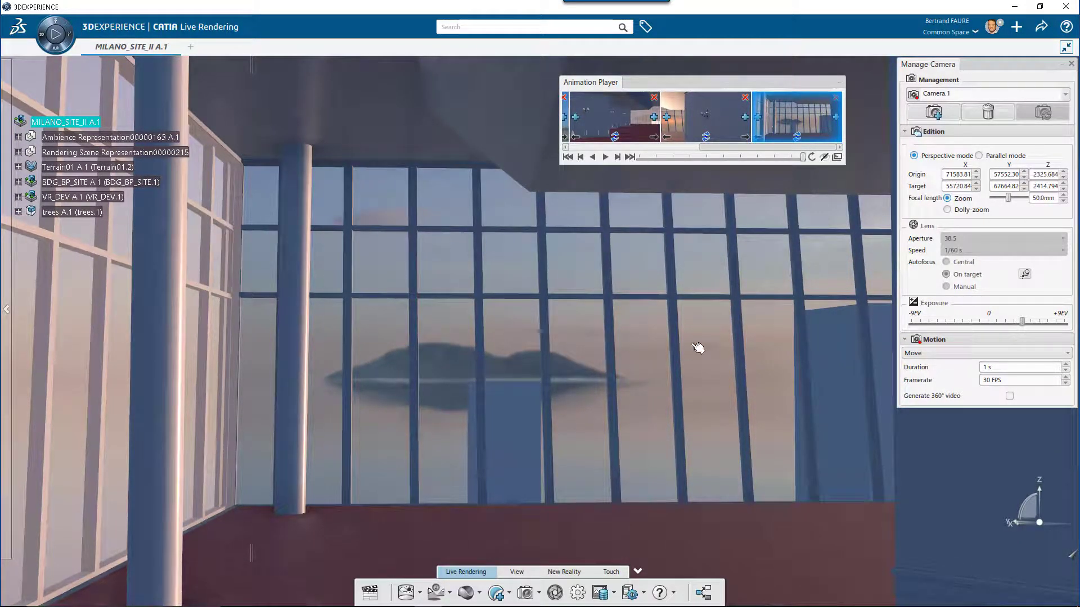
{"action": "left_click", "coordinate": [835, 116]}
Set the camera track's duration to 10 s and play the animation from its first snapshot
{"action": "left_click_drag", "start_coordinate": [733, 146], "coordinate": [569, 158]}
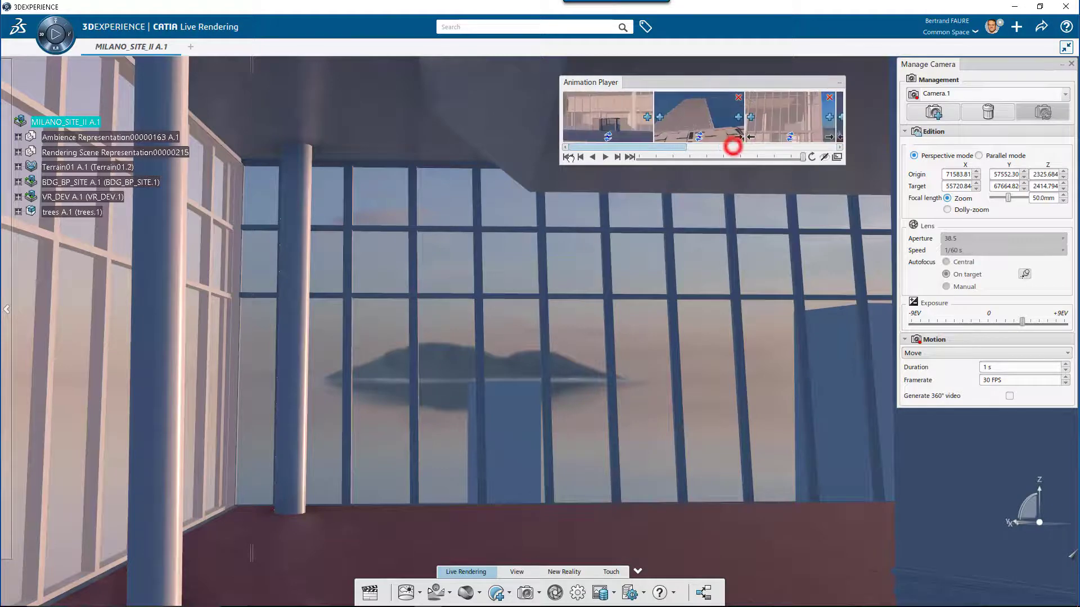
{"action": "left_click", "coordinate": [568, 157]}
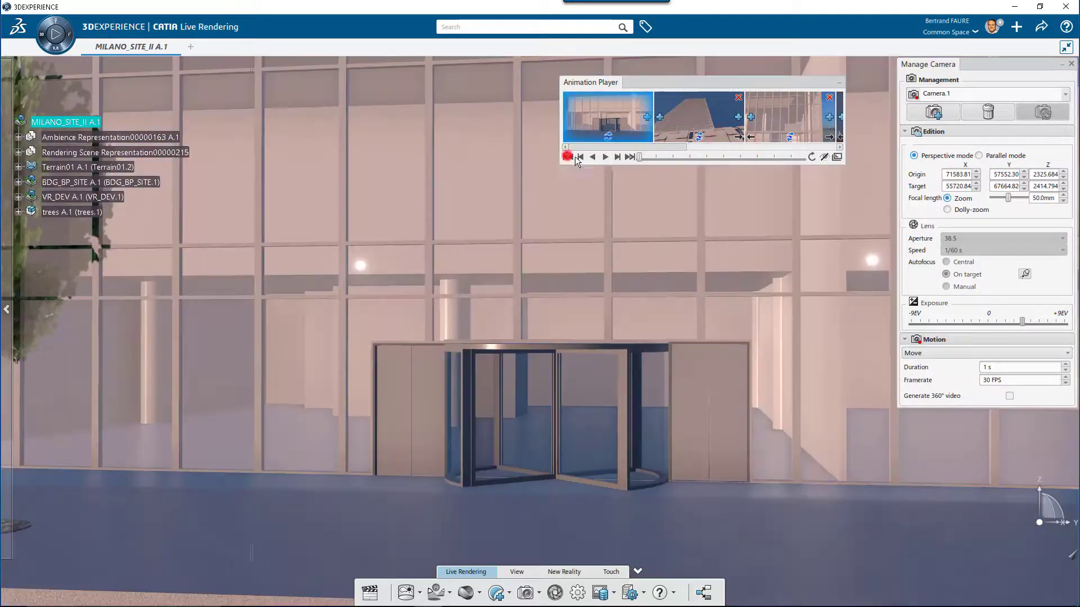
{"action": "left_click", "coordinate": [990, 367]}
{"action": "type", "text": "10"}
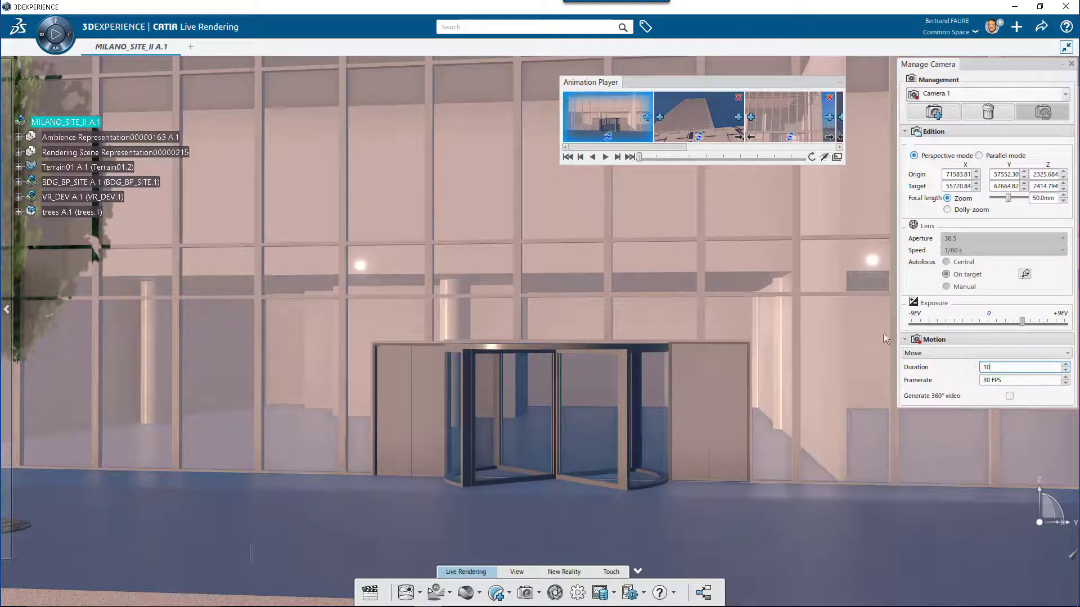
{"action": "left_click", "coordinate": [605, 157]}
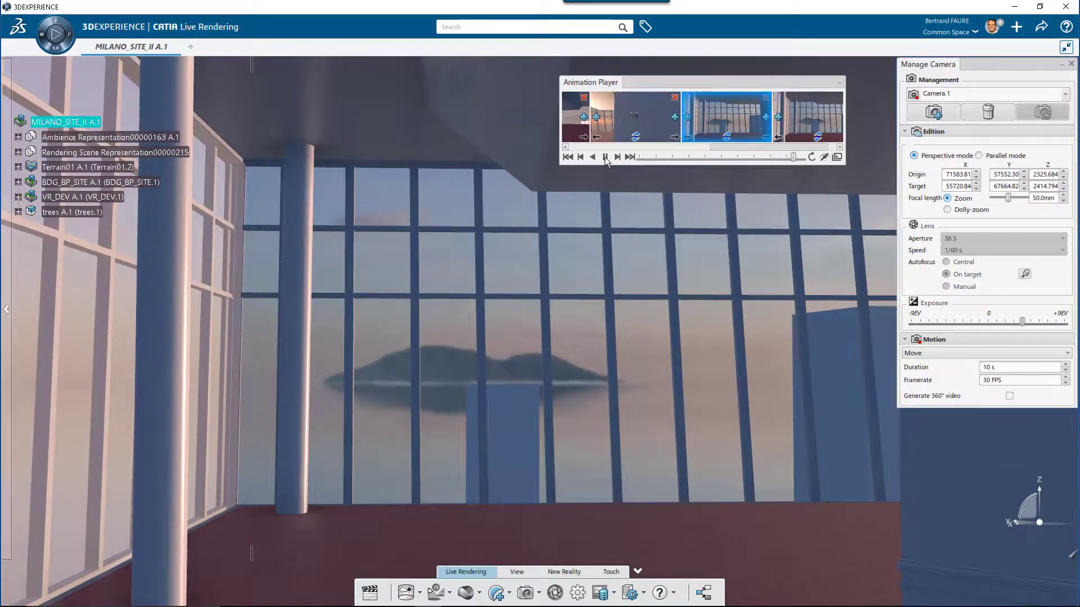
{"action": "left_click", "coordinate": [605, 157]}
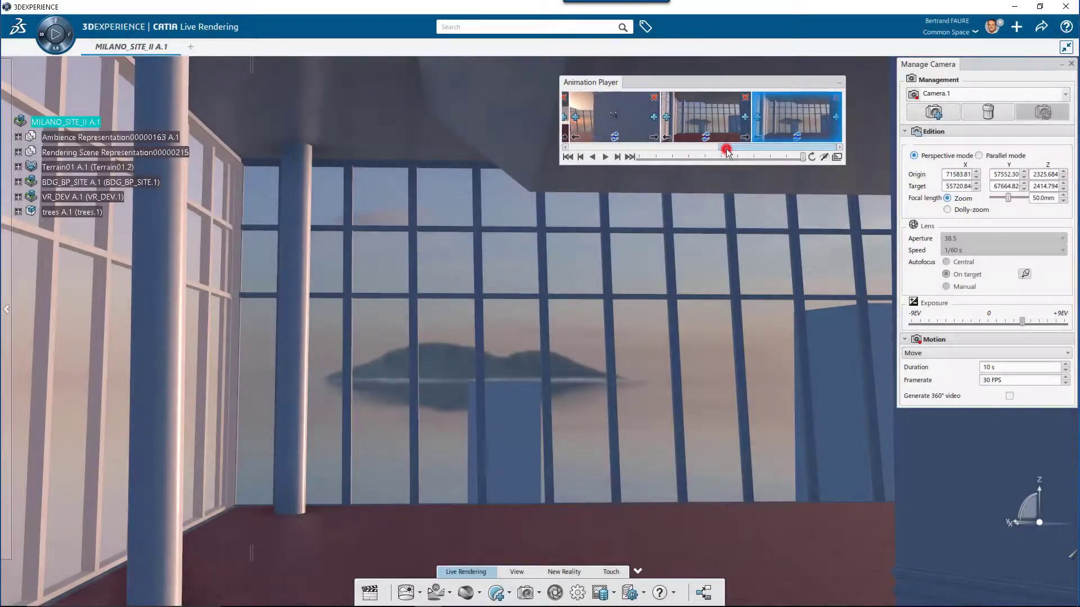
Recall the snapshot of the interior wall lamps, run a live rendering to check its lighting, and stop it
{"action": "left_click_drag", "start_coordinate": [726, 148], "coordinate": [648, 147]}
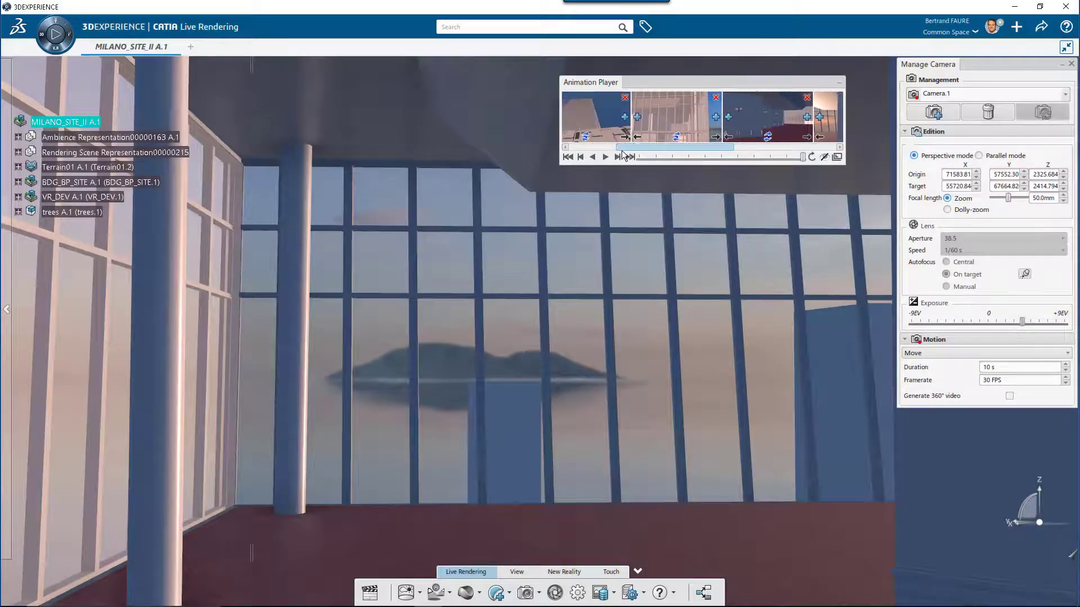
{"action": "left_click", "coordinate": [785, 117]}
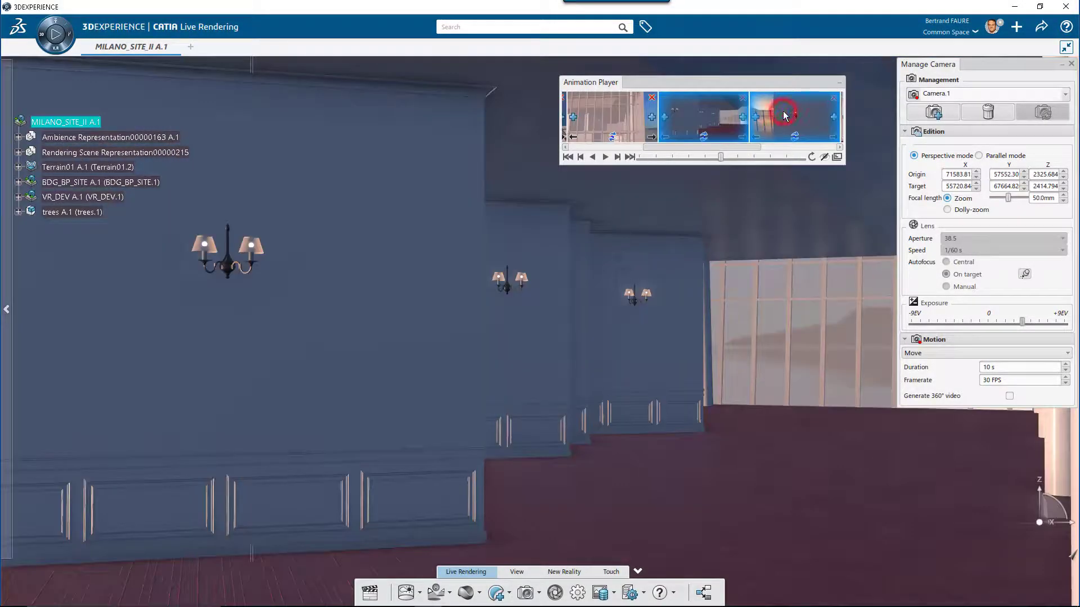
{"action": "left_click", "coordinate": [371, 593]}
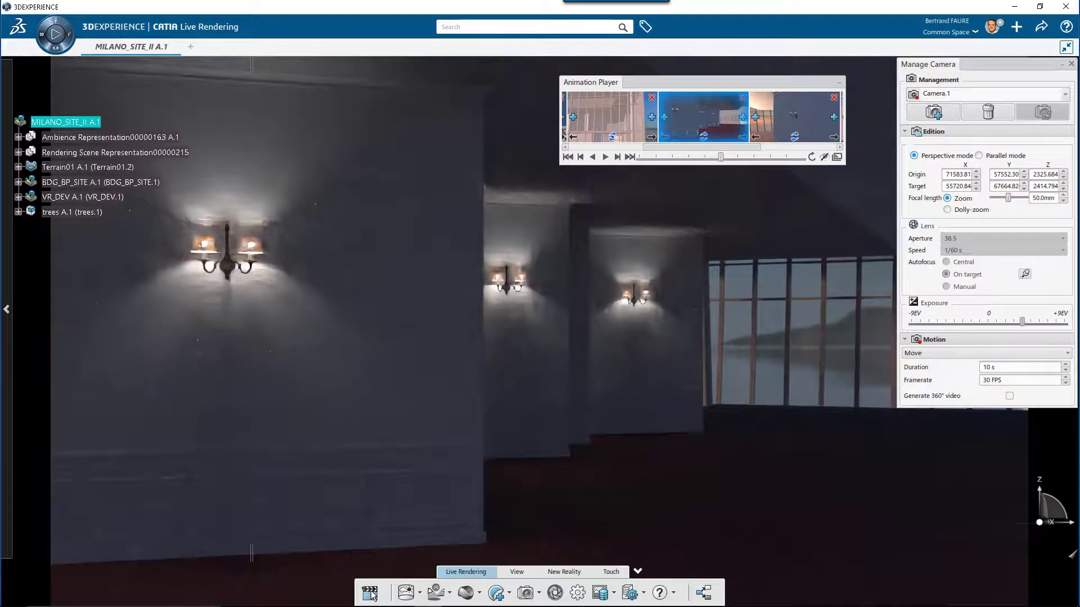
{"action": "left_click", "coordinate": [370, 594]}
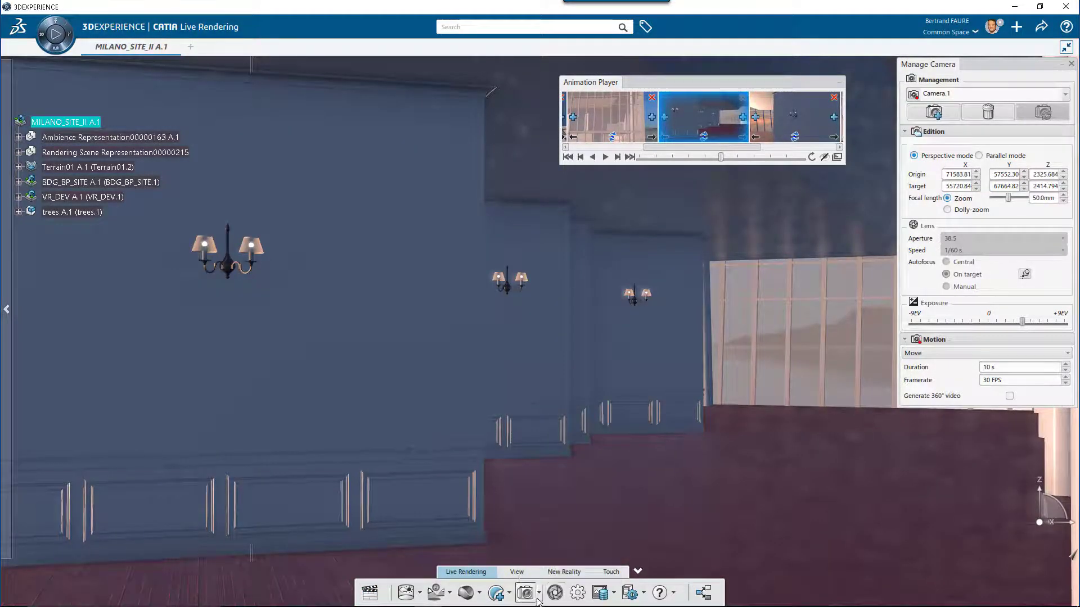
Set the camera exposure to +6EV with the on-screen lens controls and rerun the live rendering of the interior
{"action": "left_click", "coordinate": [555, 594]}
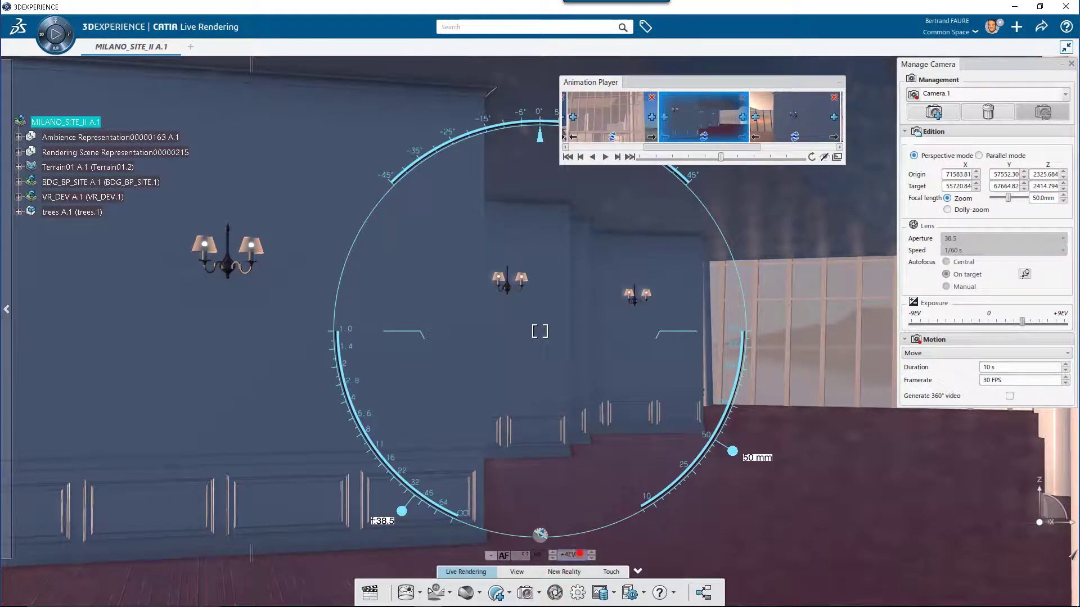
{"action": "left_click", "coordinate": [580, 554]}
{"action": "type", "text": "6"}
{"action": "left_click", "coordinate": [371, 592]}
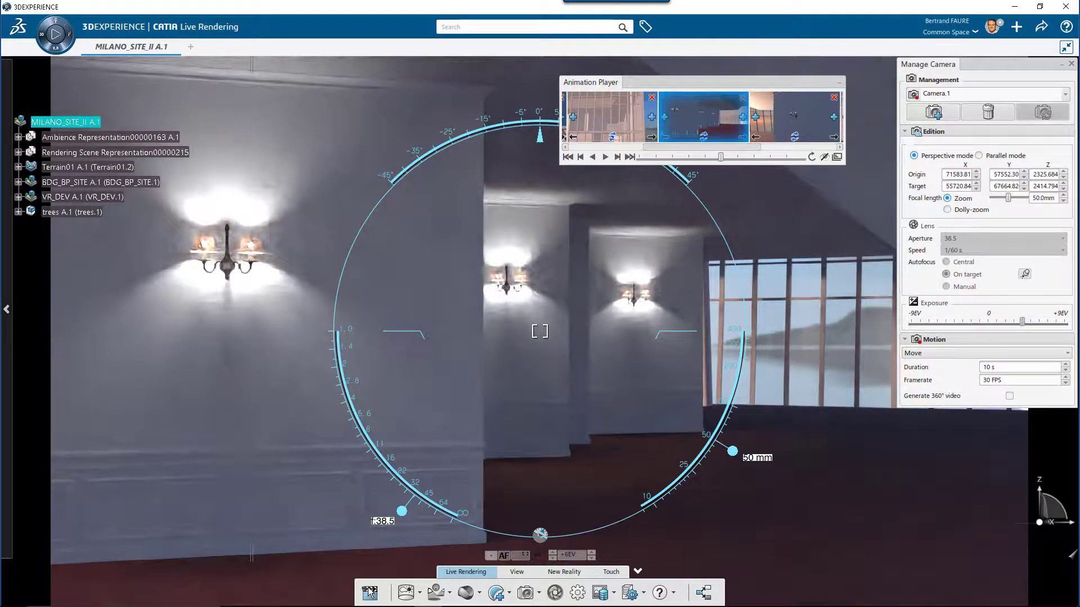
Stop the live rendering and set up a background render with Camera.1 (Move) as its source
{"action": "left_click", "coordinate": [369, 592]}
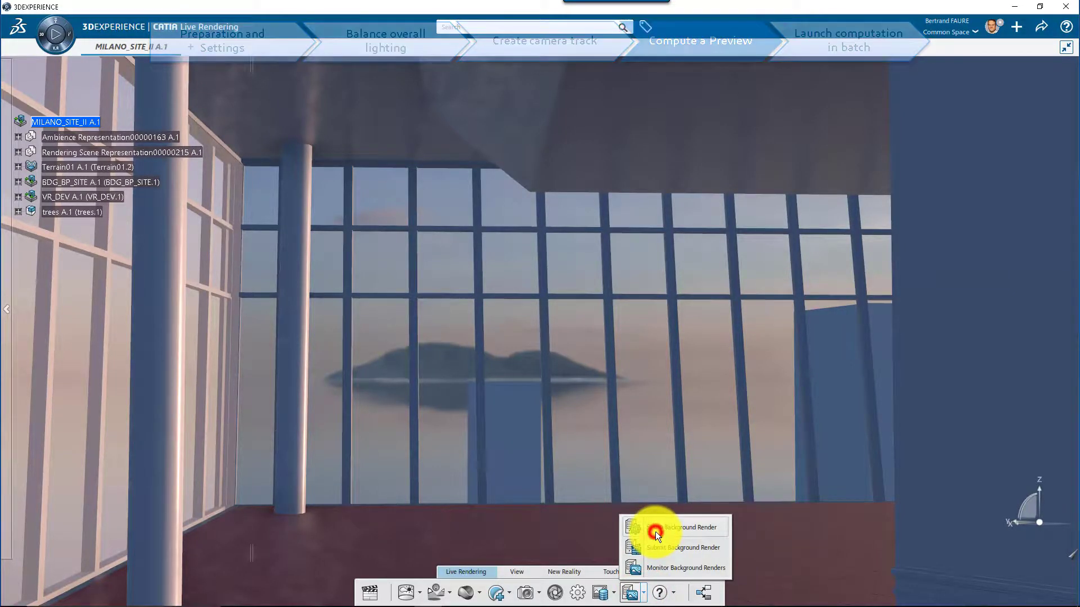
{"action": "left_click", "coordinate": [1011, 266]}
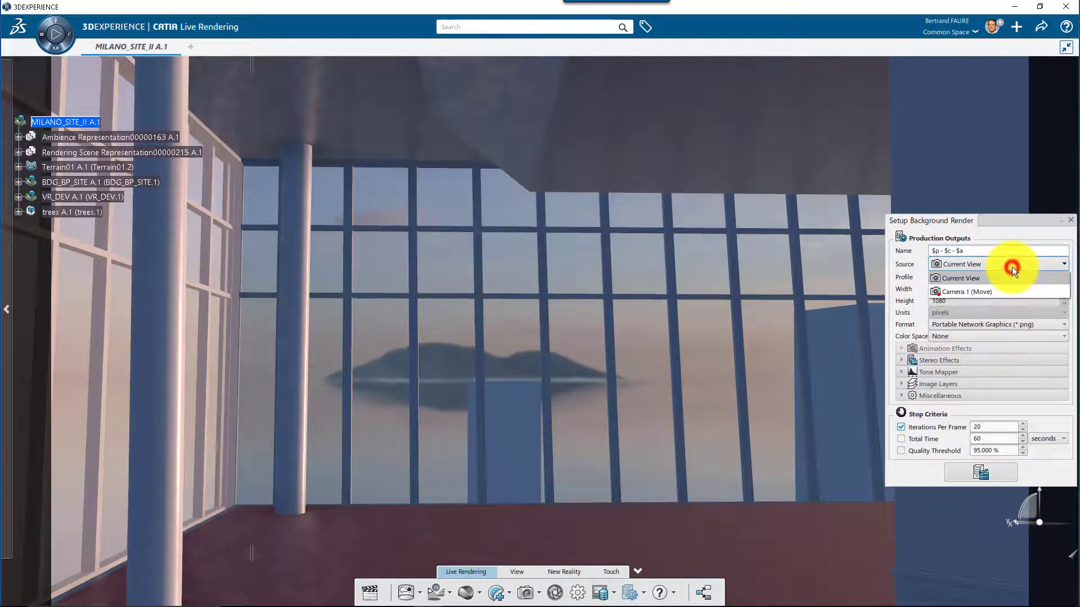
{"action": "left_click", "coordinate": [1004, 288]}
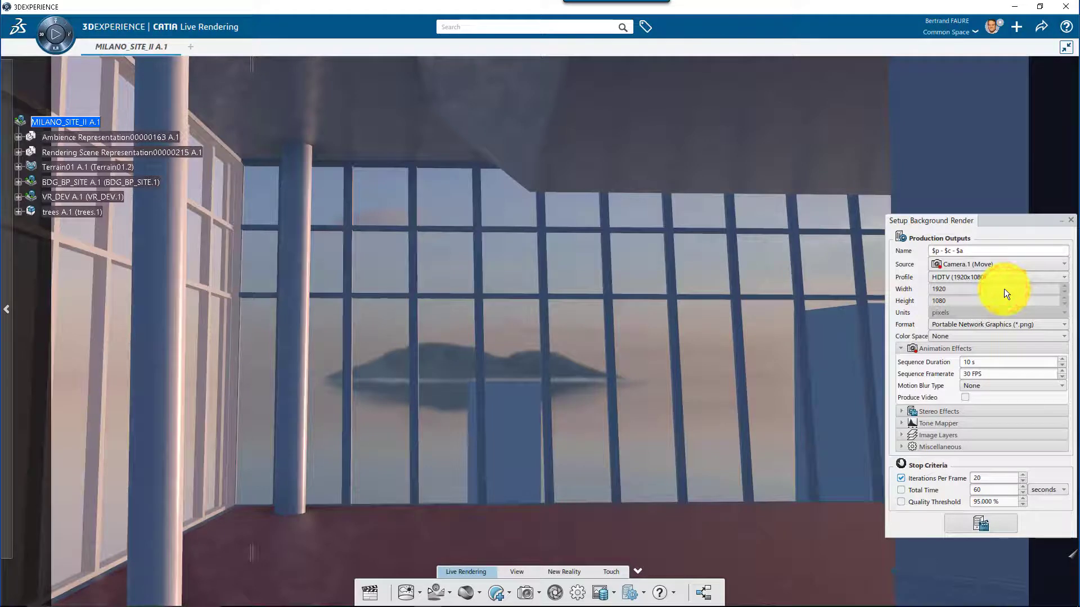
Set the background render's sequence framerate to 1 FPS, its motion blur type to Cinema, and enable video production
{"action": "triple_click", "coordinate": [990, 374]}
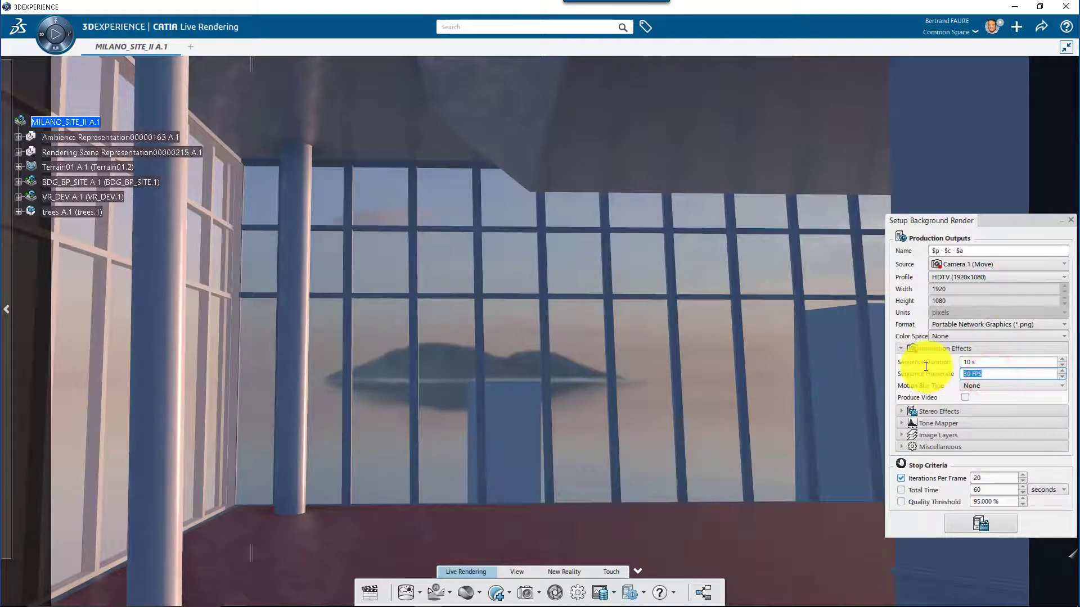
{"action": "type", "text": "1"}
{"action": "left_click", "coordinate": [993, 386]}
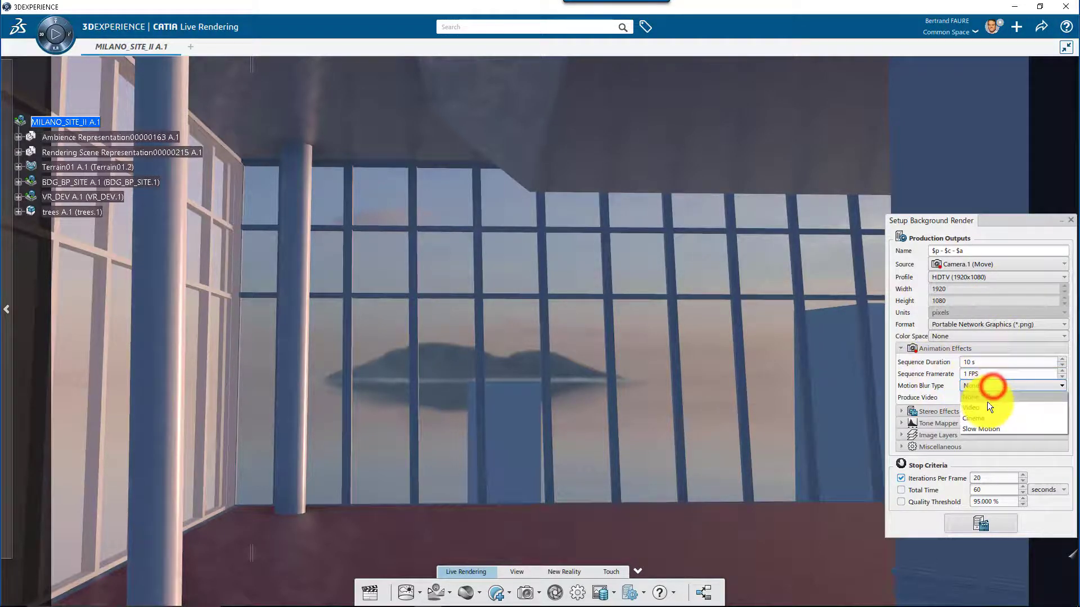
{"action": "left_click", "coordinate": [984, 414]}
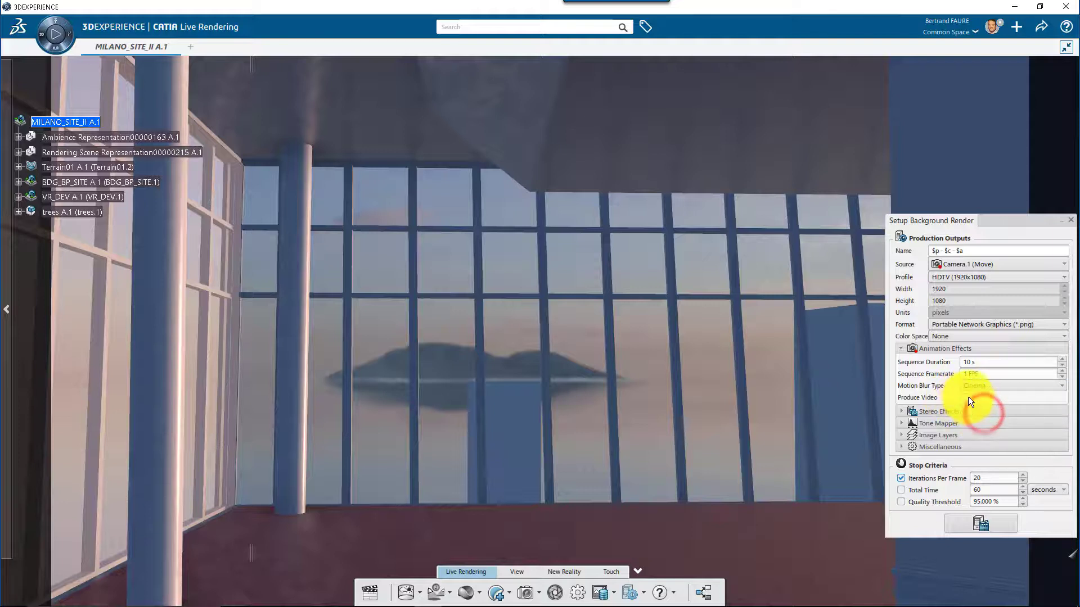
{"action": "left_click", "coordinate": [966, 397]}
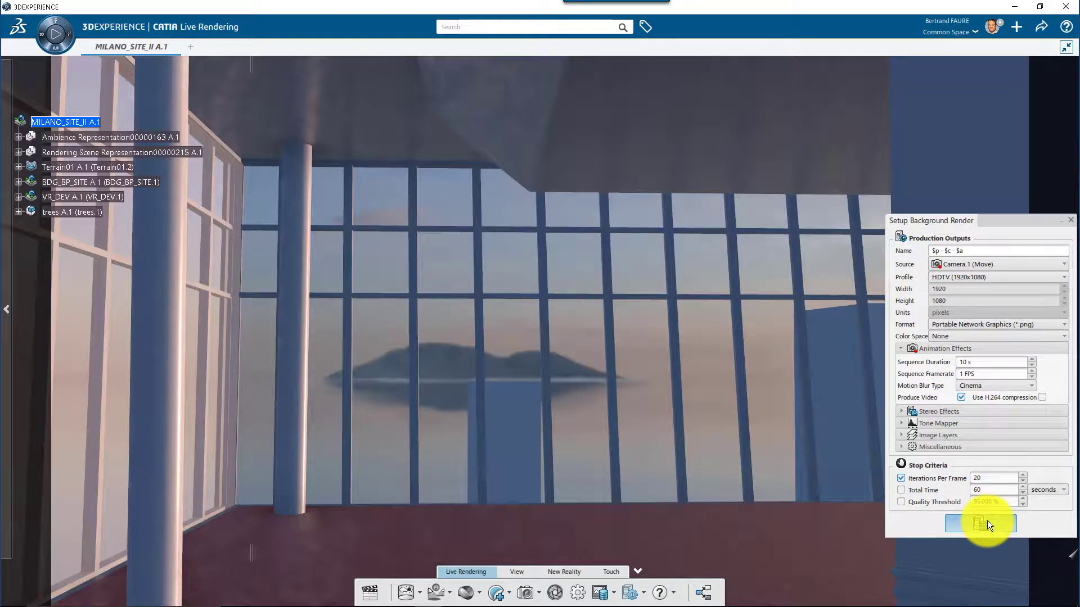
Submit the preview background render and inspect the new MILANO_SITE_II job in the Background Render Monitor
{"action": "left_click", "coordinate": [645, 590]}
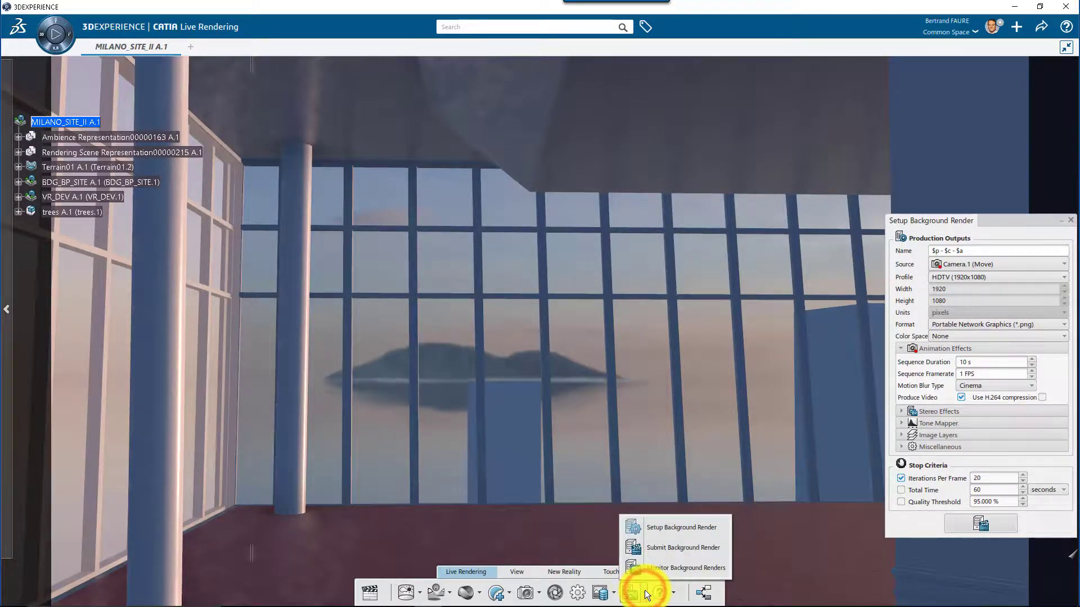
{"action": "left_click", "coordinate": [649, 563]}
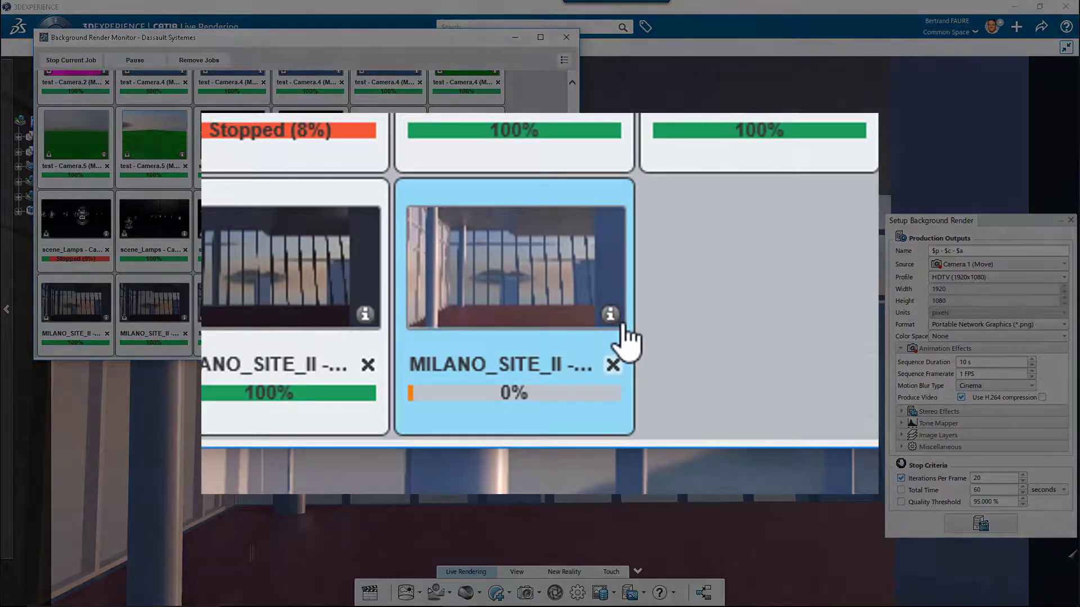
{"action": "mouse_move", "coordinate": [606, 318]}
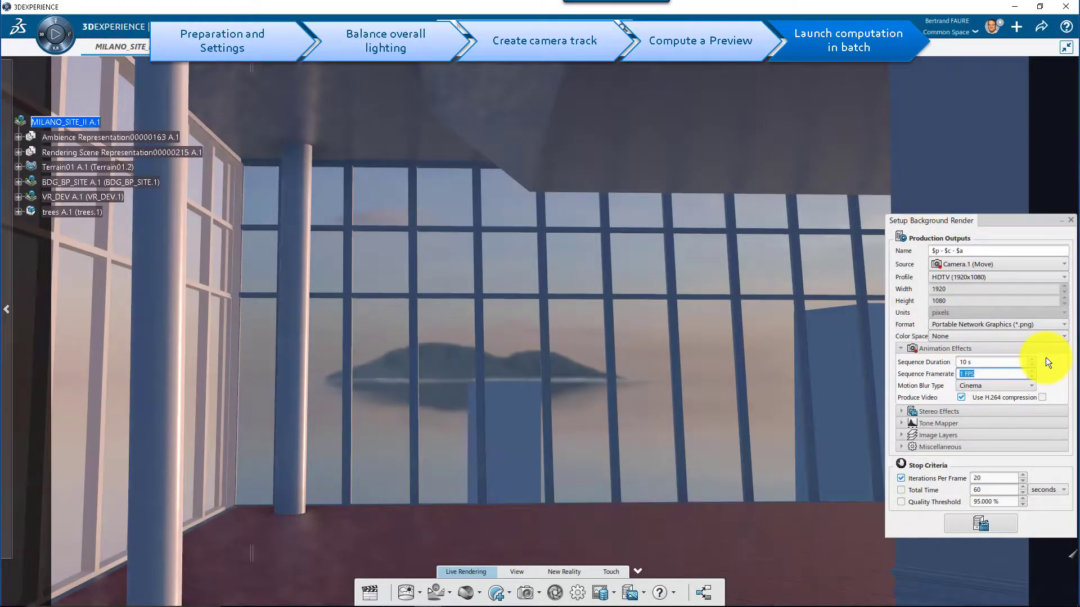
Submit the final background render with a sequence framerate of 30 FPS and 144 iterations per frame
{"action": "type", "text": "30"}
{"action": "left_click", "coordinate": [1051, 377]}
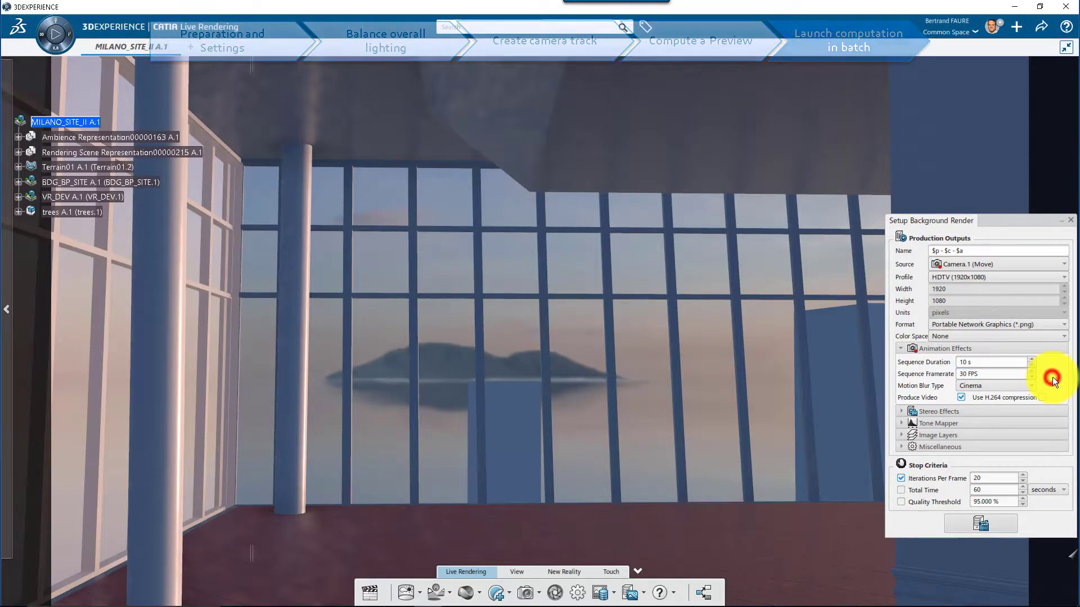
{"action": "double_click", "coordinate": [996, 478]}
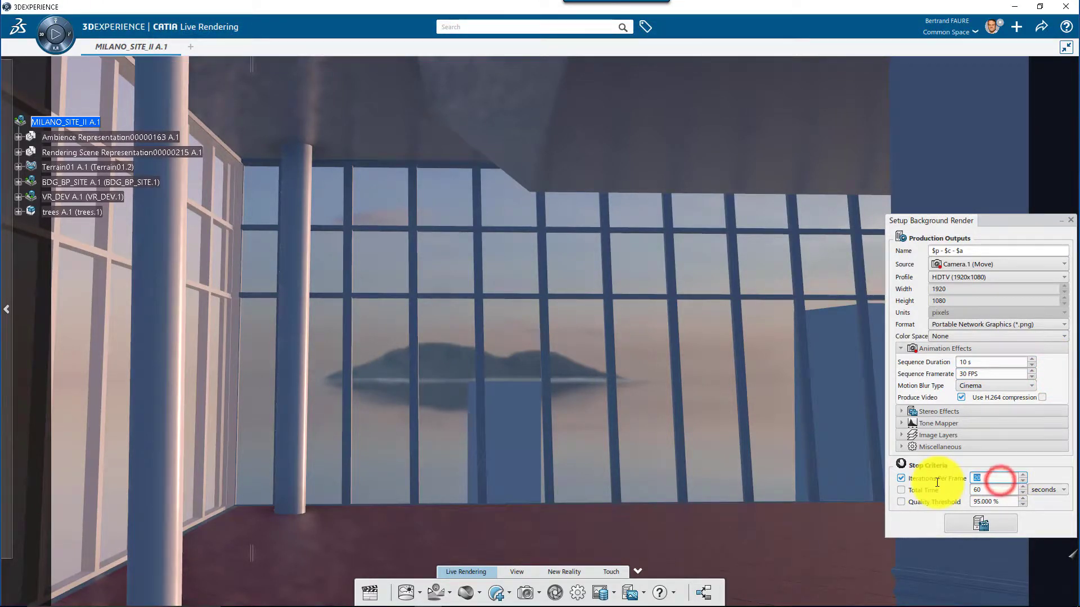
{"action": "type", "text": "144"}
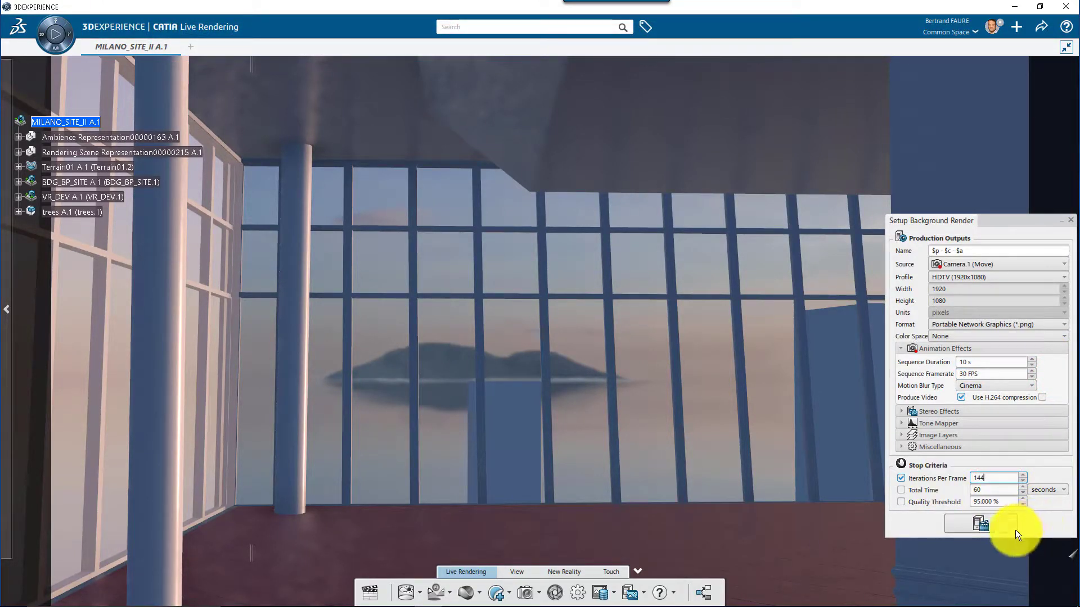
{"action": "left_click", "coordinate": [987, 518]}
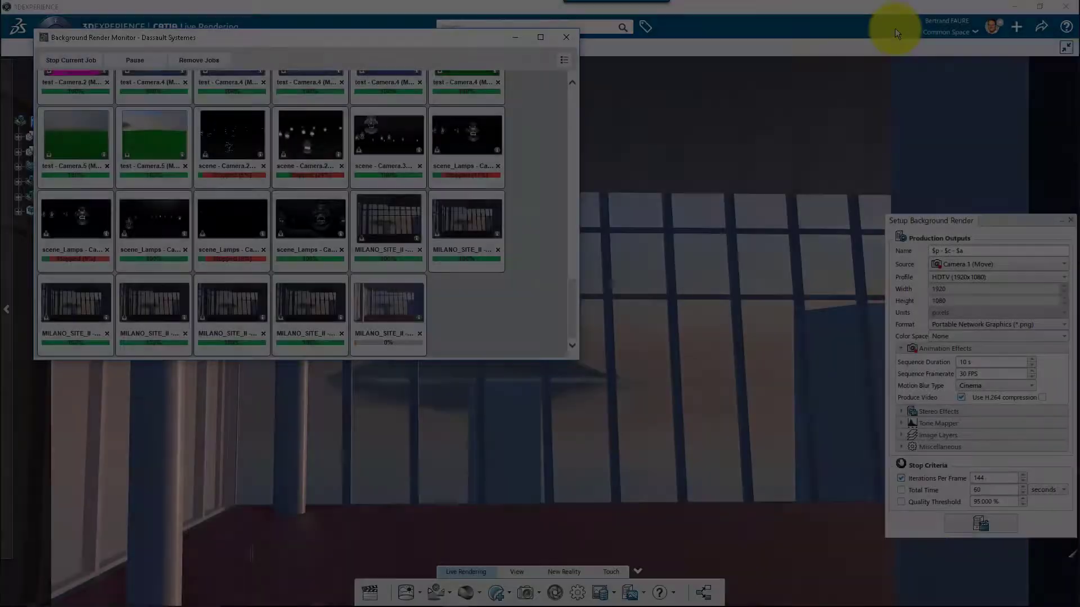
Exit the 3DEXPERIENCE session and save all modifications before exiting
{"action": "left_click", "coordinate": [894, 23]}
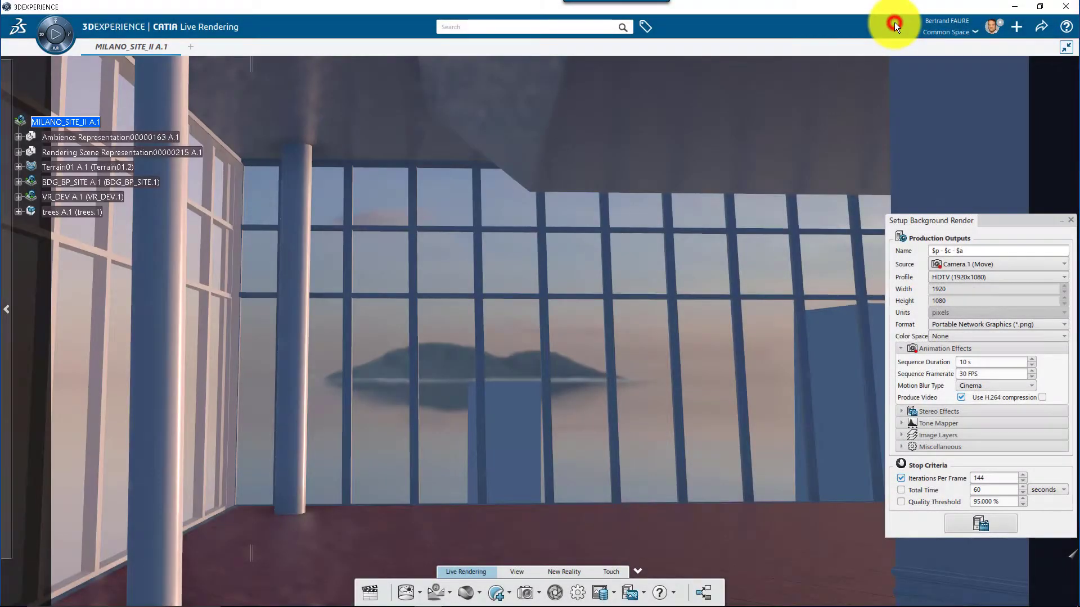
{"action": "left_click", "coordinate": [1066, 7]}
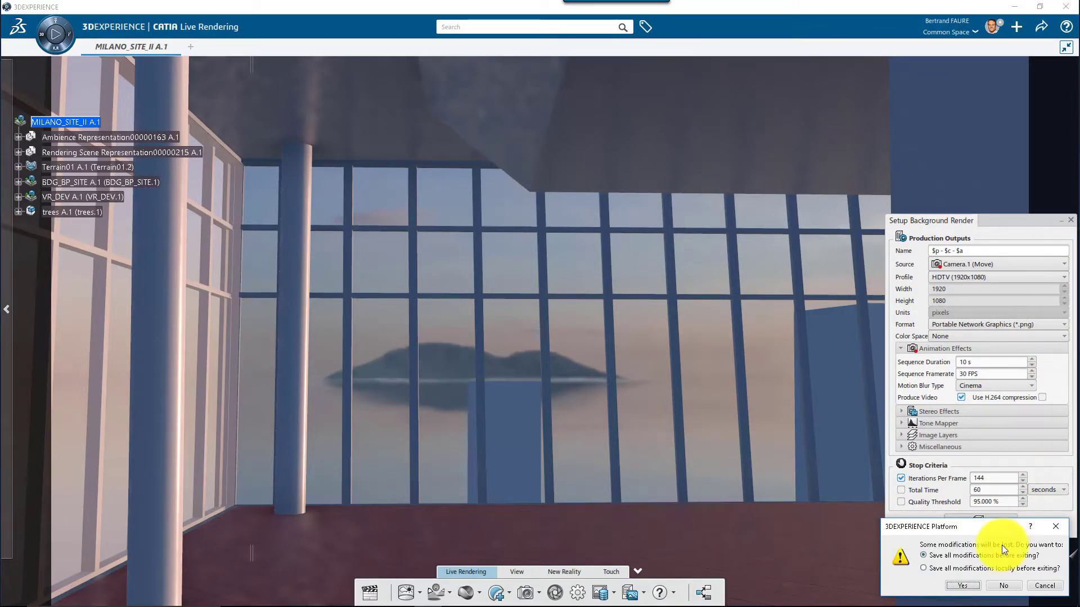
{"action": "left_click", "coordinate": [959, 585]}
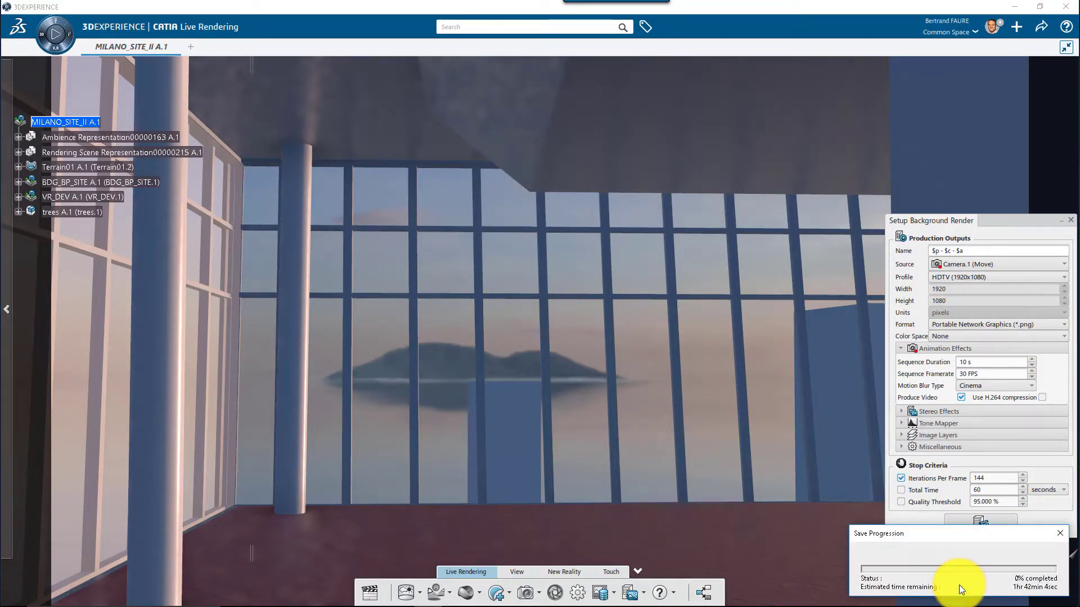